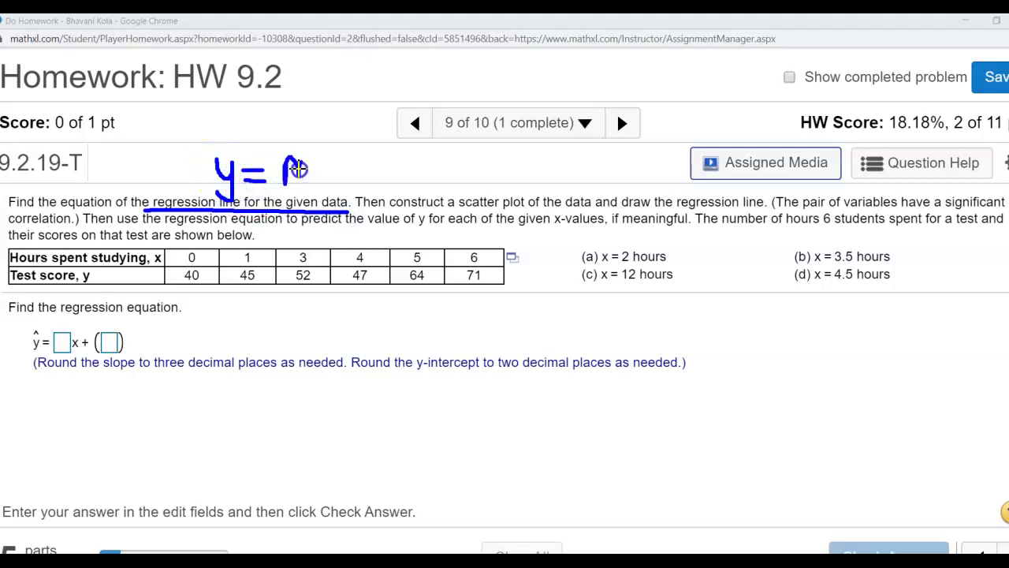
- Handwrite y = mx + b above the problem, label the answer boxes m and b, and clear the annotations
left_click_drag(339, 156, 317, 187)
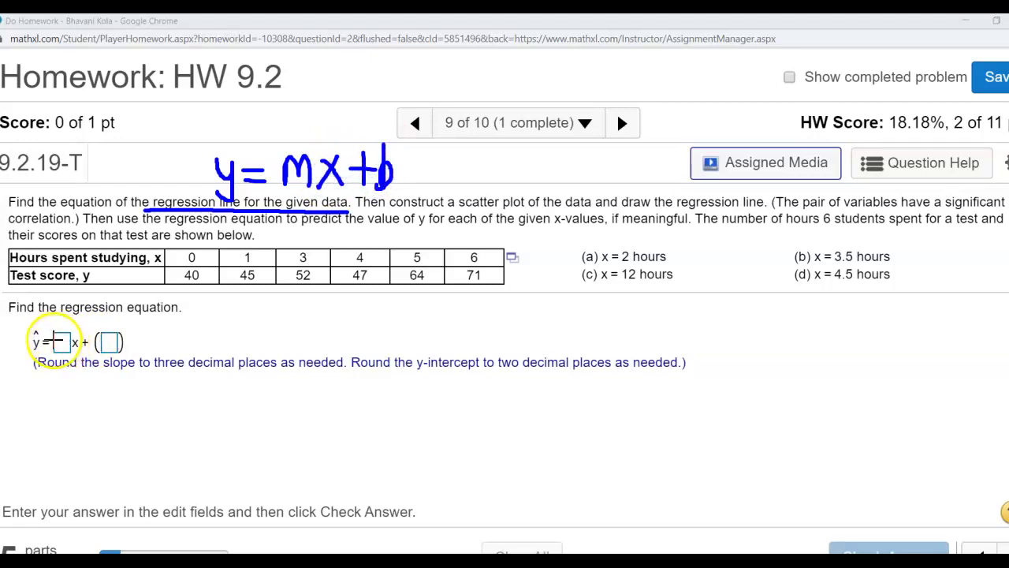
left_click_drag(106, 321, 106, 331)
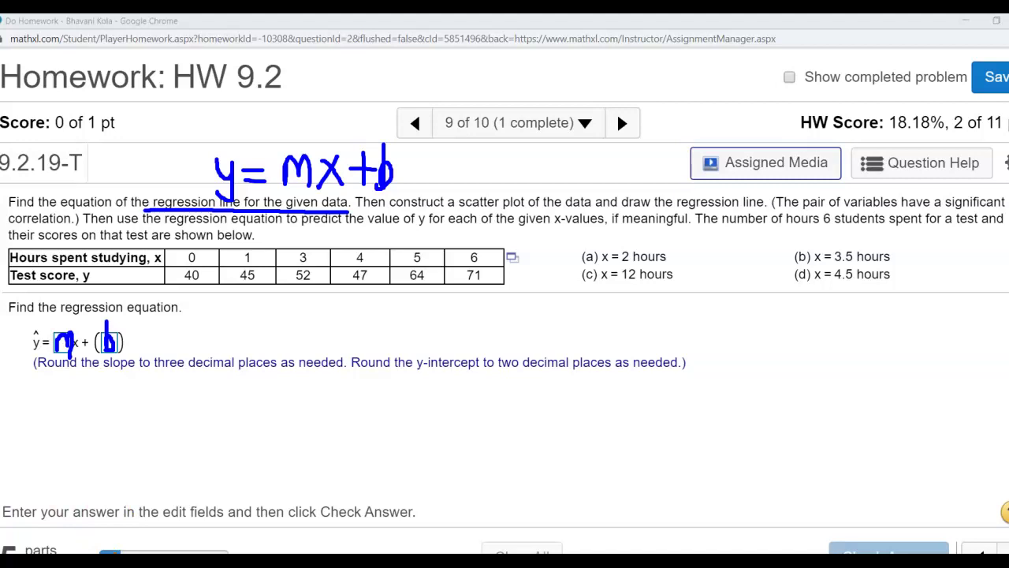
key("Escape")
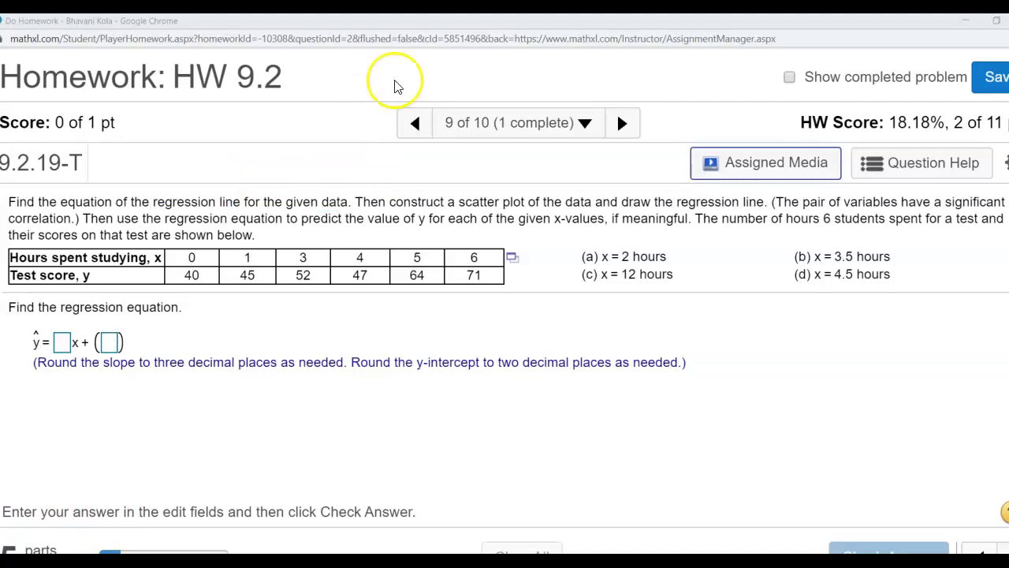
- Open the hours and test score table in StatCrunch and maximize its window
left_click(514, 260)
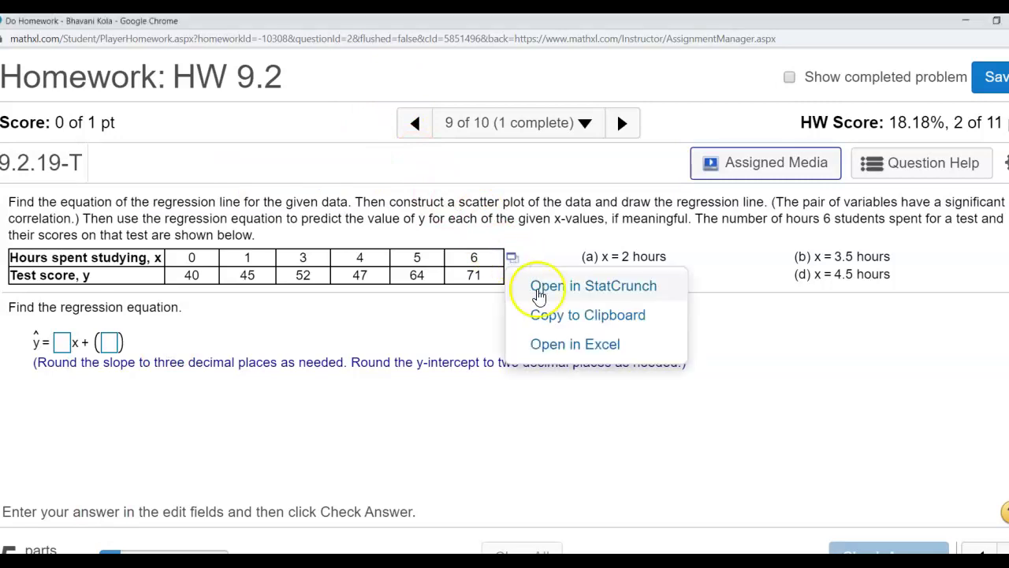
left_click(538, 293)
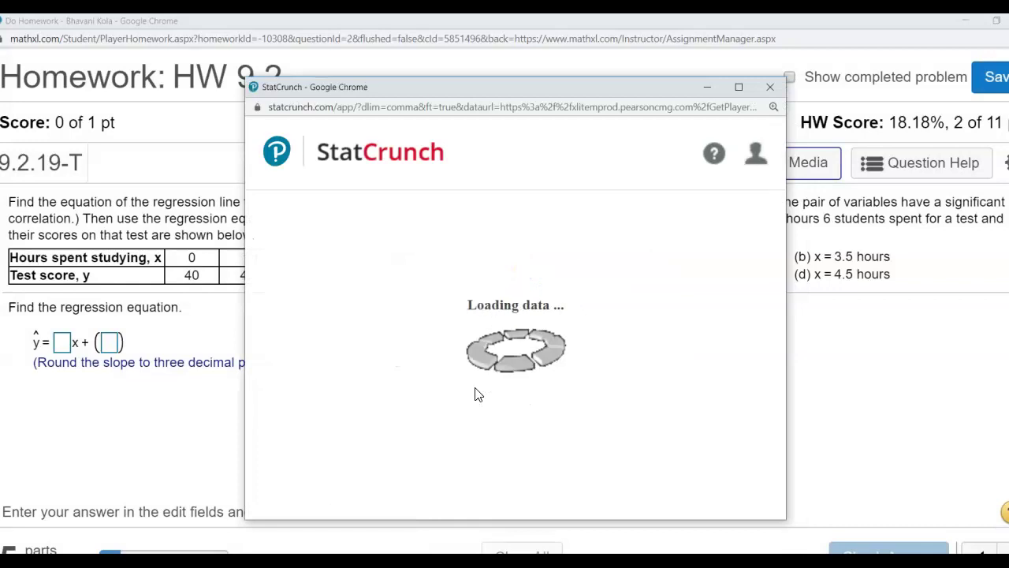
left_click(738, 89)
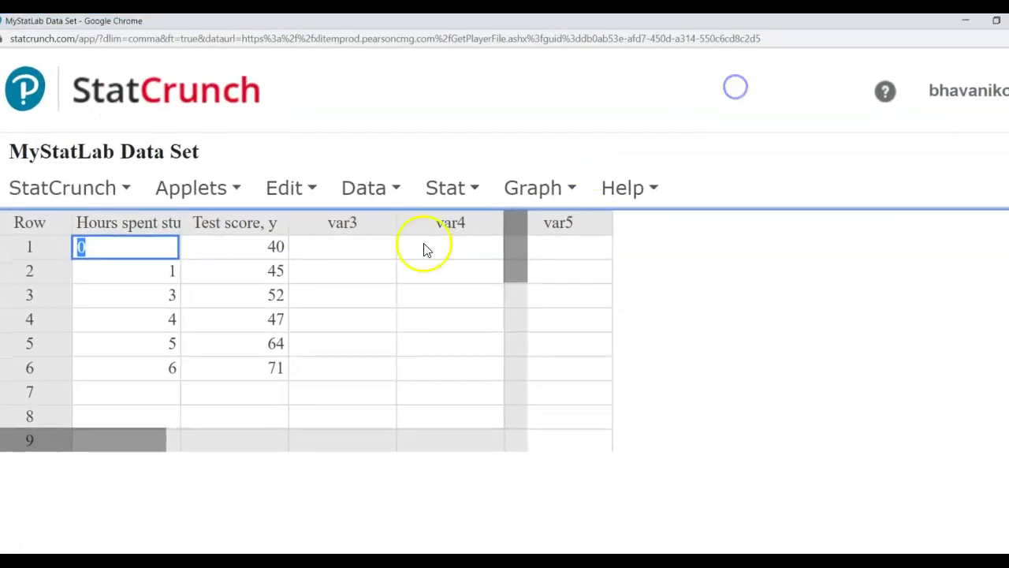
- Widen the Hours spent studying column and sort the table ascending by it
left_click(216, 252)
left_click_drag(180, 215, 228, 216)
left_click(216, 224)
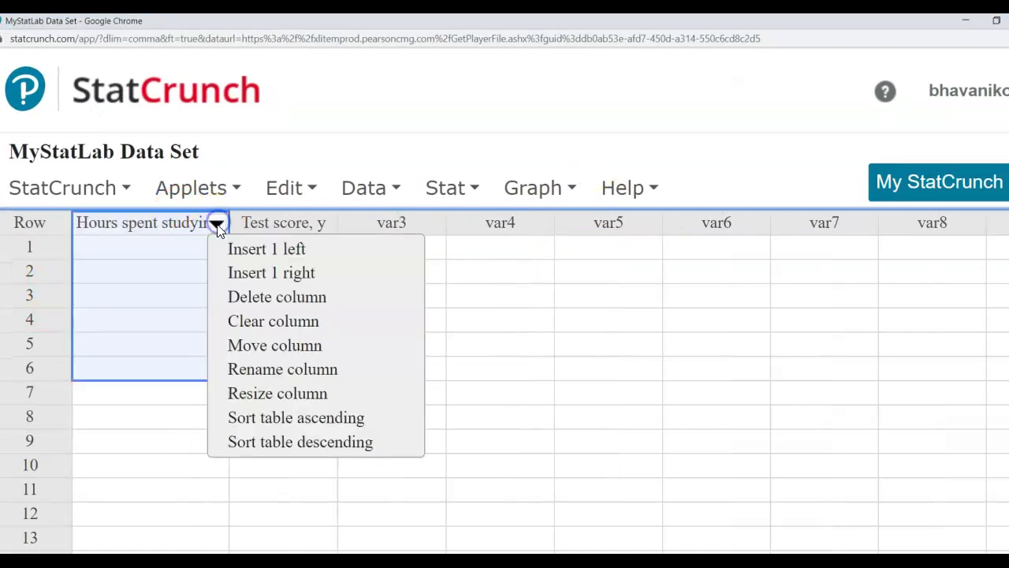
left_click(264, 422)
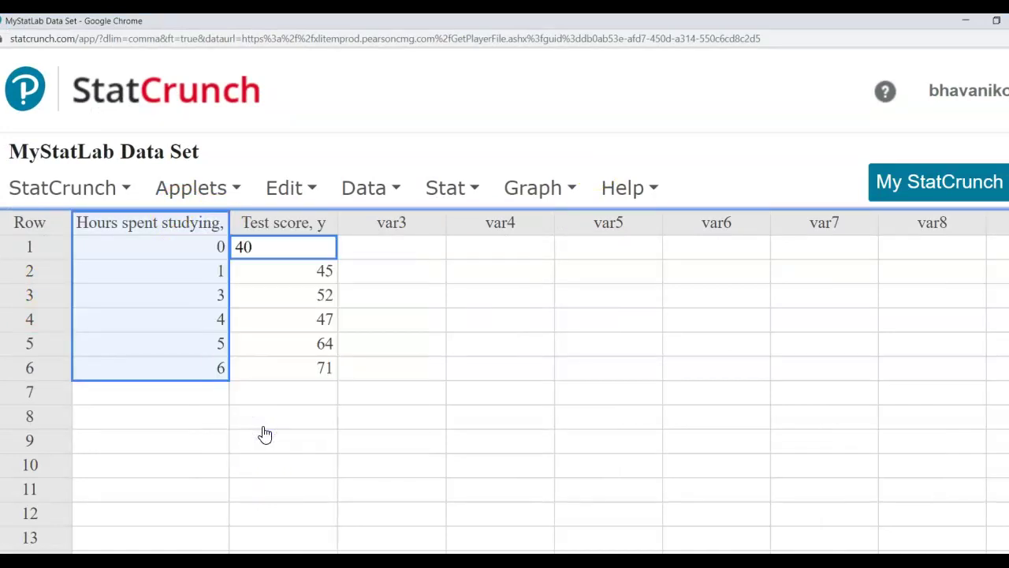
- Switch to Paint 3D and erase the old handwritten range notes from the canvas
key("alt+Tab")
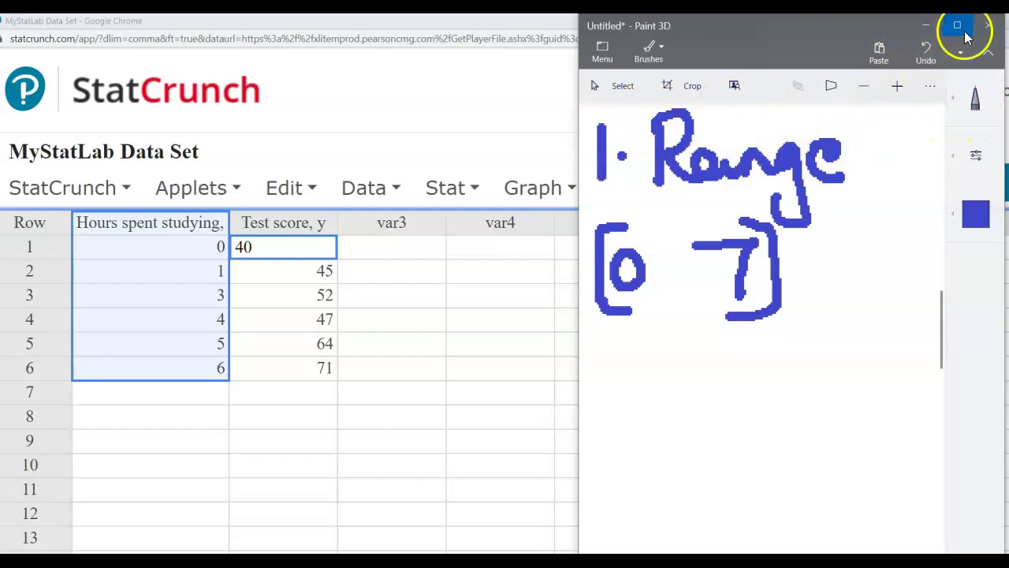
left_click(971, 100)
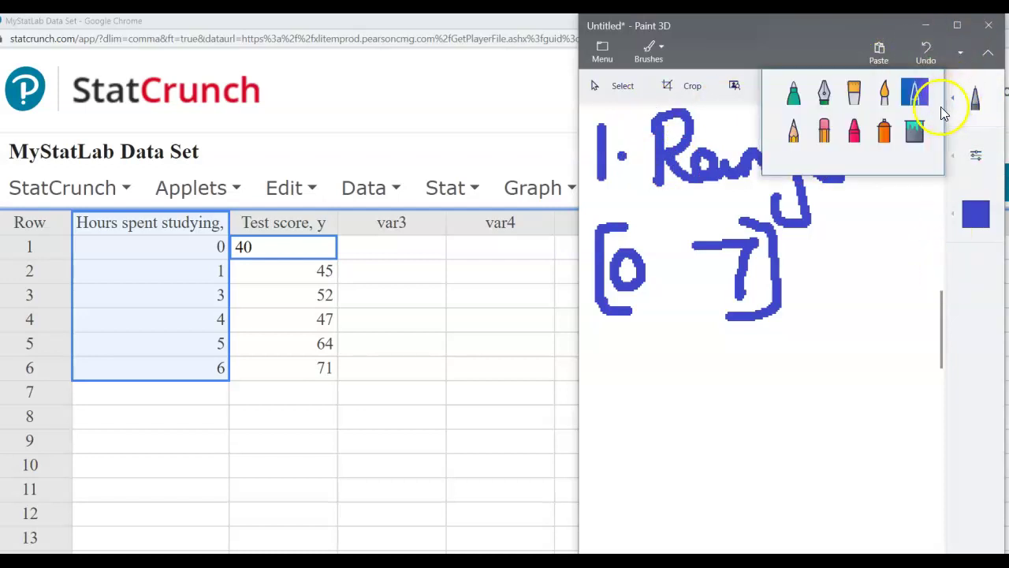
left_click(829, 137)
mouse_move(620, 147)
left_mouse_down()
mouse_move(696, 131)
mouse_move(606, 176)
mouse_move(730, 162)
mouse_move(784, 259)
mouse_move(799, 246)
mouse_move(799, 150)
mouse_move(609, 296)
mouse_move(669, 354)
mouse_move(662, 331)
left_mouse_up()
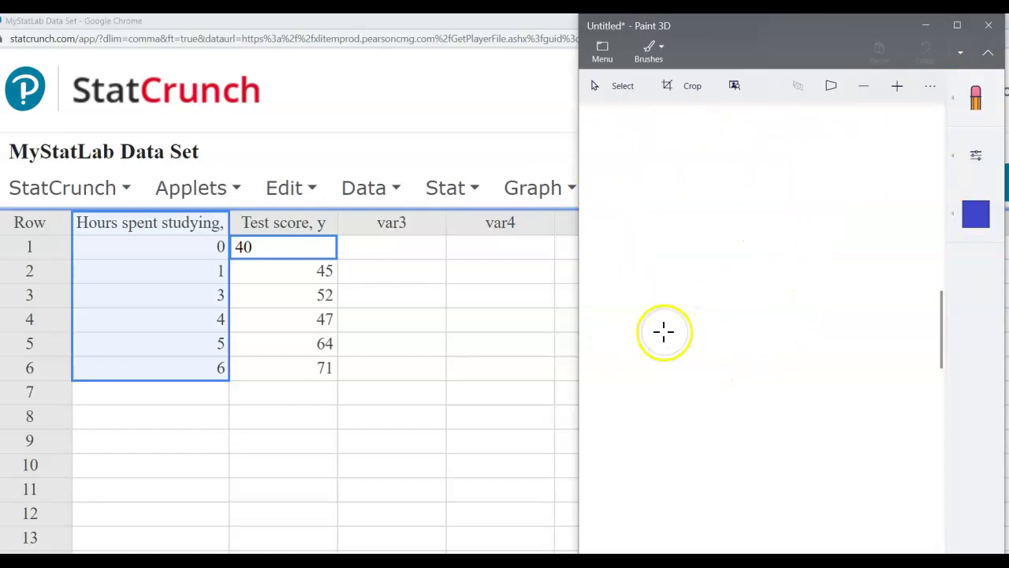
- Handwrite the notes "Min 0" and "Max 6" on the blank canvas using the pixel pen
left_click(970, 100)
left_click(914, 93)
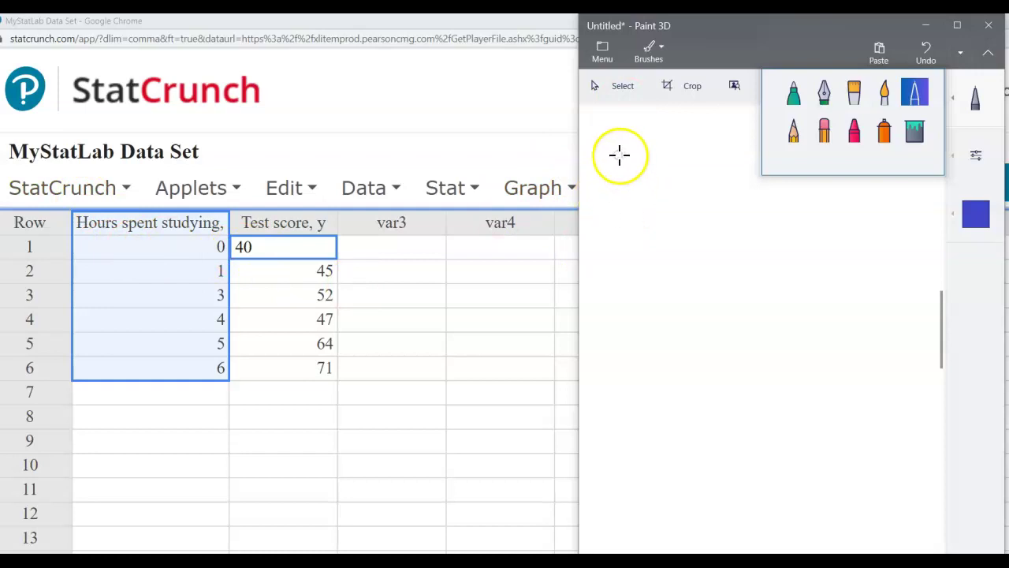
mouse_move(617, 142)
left_mouse_down()
mouse_move(620, 169)
mouse_move(635, 157)
mouse_move(720, 173)
mouse_move(689, 135)
mouse_move(750, 150)
mouse_move(746, 157)
mouse_move(755, 126)
mouse_move(761, 144)
left_mouse_up()
mouse_move(613, 204)
left_mouse_down()
mouse_move(649, 186)
mouse_move(694, 237)
mouse_move(694, 252)
mouse_move(736, 237)
mouse_move(733, 222)
mouse_move(743, 247)
left_mouse_up()
mouse_move(806, 209)
left_mouse_down()
mouse_move(804, 254)
mouse_move(789, 245)
left_mouse_up()
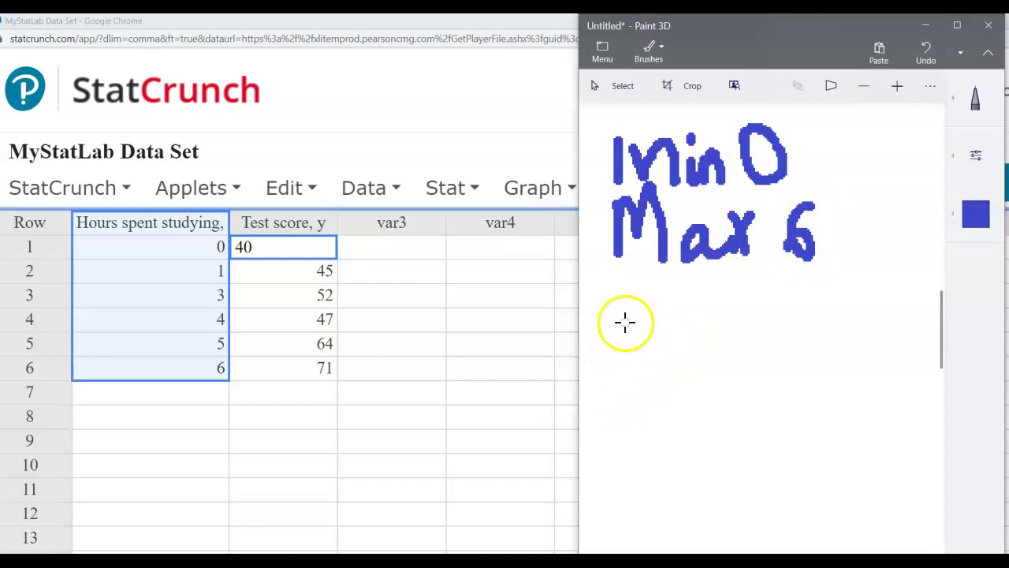
- Write "Range" below the Max note and start its interval with "[0"
mouse_move(604, 291)
left_mouse_down()
mouse_move(598, 338)
mouse_move(615, 316)
mouse_move(710, 322)
mouse_move(752, 300)
mouse_move(773, 323)
mouse_move(788, 309)
mouse_move(796, 329)
left_mouse_up()
mouse_move(622, 371)
left_mouse_down()
mouse_move(641, 423)
mouse_move(655, 428)
left_mouse_up()
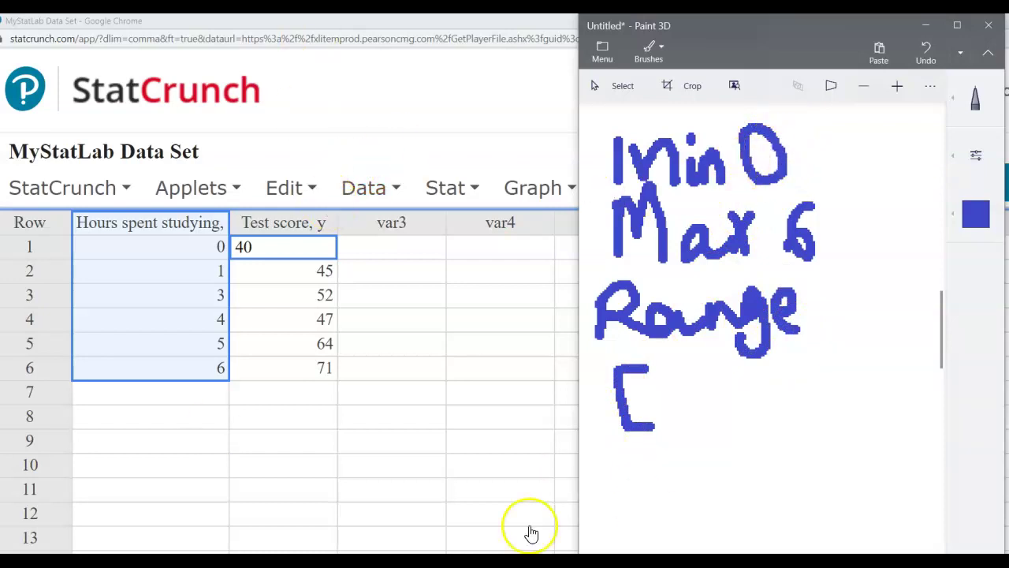
mouse_move(638, 384)
left_mouse_down()
mouse_move(635, 394)
mouse_move(660, 394)
mouse_move(658, 374)
left_mouse_up()
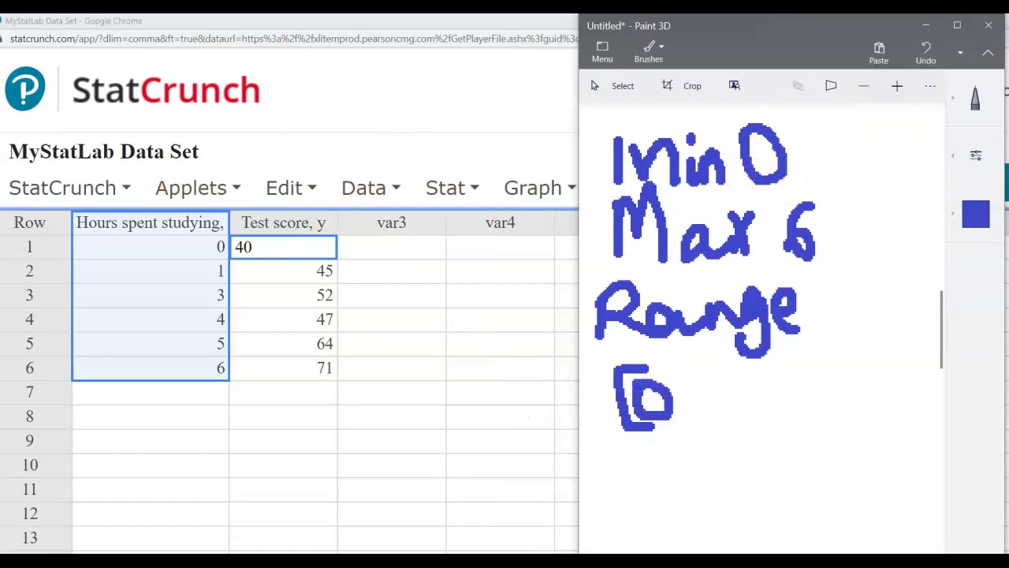
- Write a short "- 1" note beside Min 0 and erase it
mouse_move(834, 118)
left_mouse_down()
mouse_move(833, 151)
mouse_move(872, 147)
mouse_move(865, 163)
mouse_move(895, 134)
mouse_move(910, 150)
left_mouse_up()
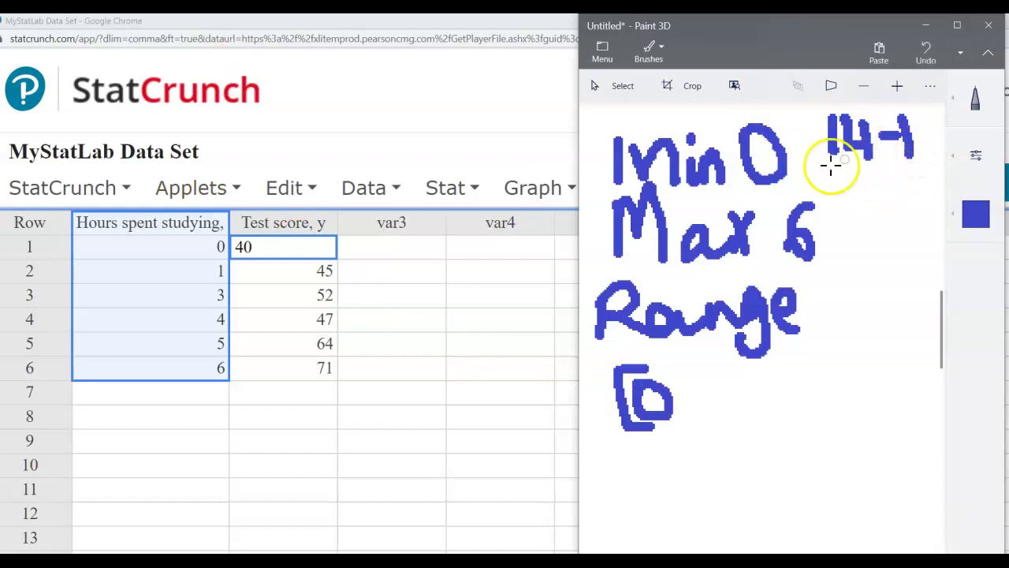
left_click(958, 105)
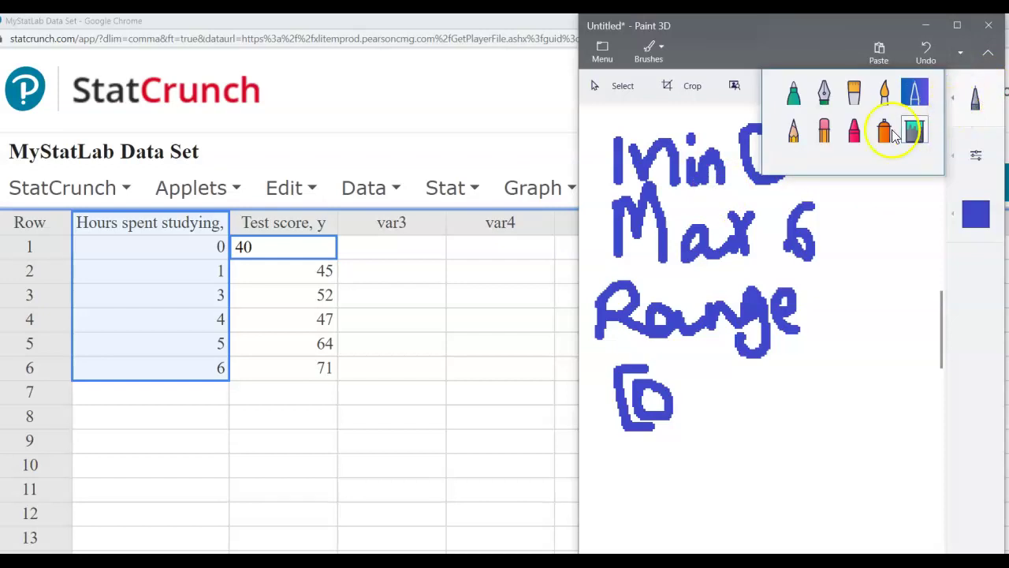
left_click(823, 130)
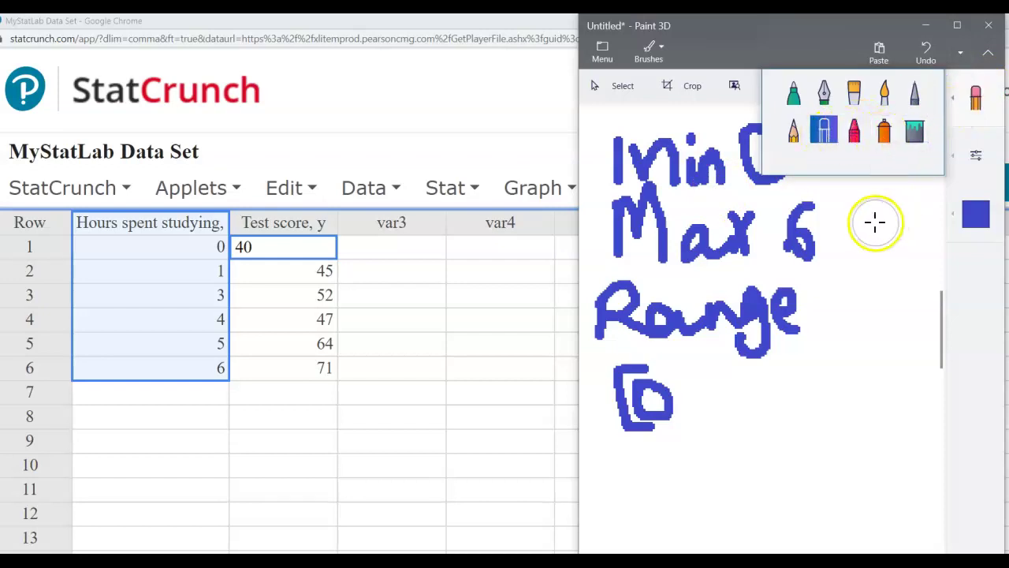
mouse_move(888, 215)
left_mouse_down()
mouse_move(896, 153)
mouse_move(844, 134)
mouse_move(875, 150)
mouse_move(887, 142)
left_mouse_up()
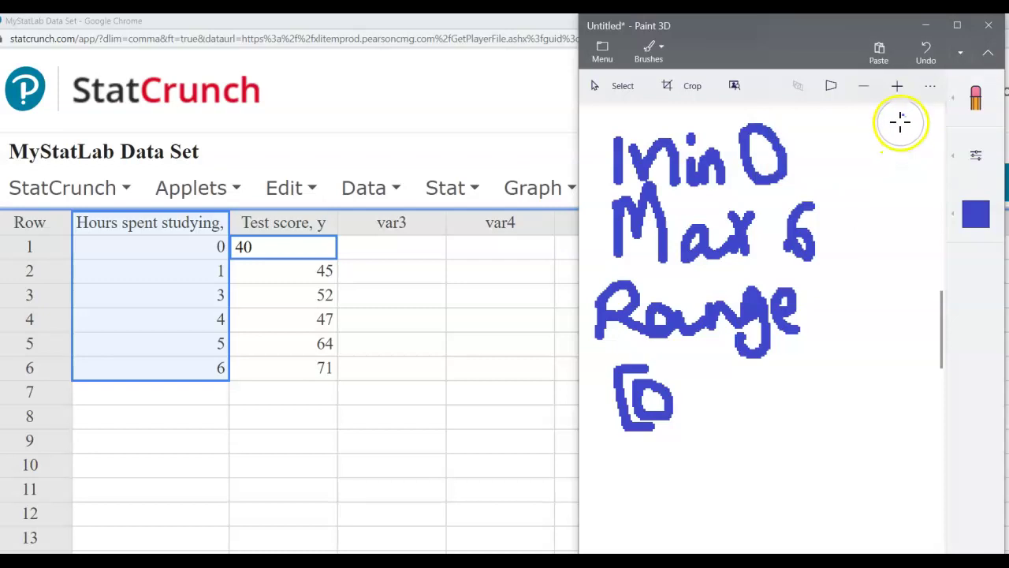
- Complete the handwritten range interval with the upper bound "7]" using the pixel pen
left_click(957, 102)
left_click(914, 92)
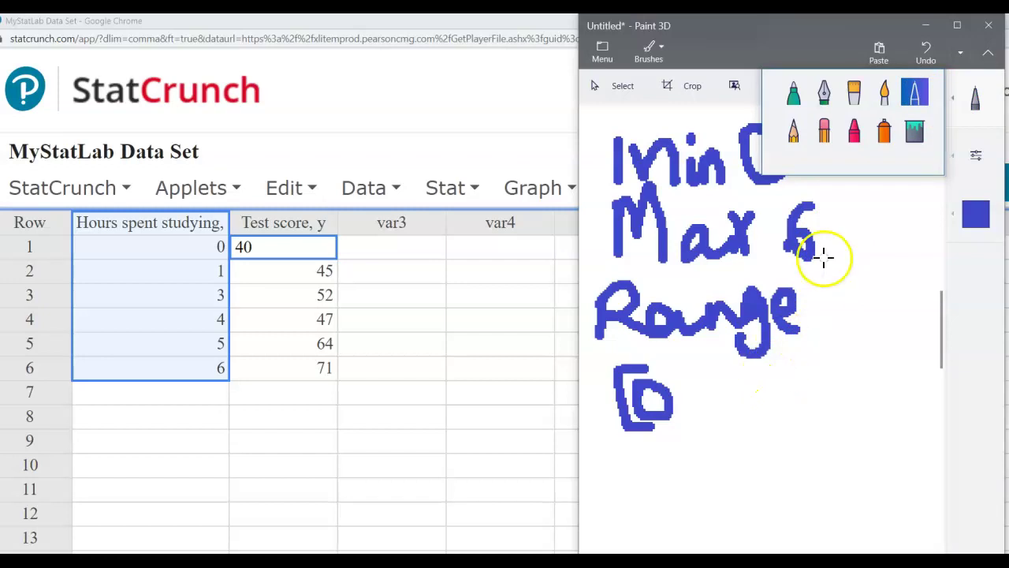
left_click(712, 381)
mouse_move(710, 384)
left_mouse_down()
mouse_move(751, 377)
mouse_move(749, 419)
left_mouse_up()
mouse_move(745, 353)
left_mouse_down()
mouse_move(789, 387)
mouse_move(755, 428)
left_mouse_up()
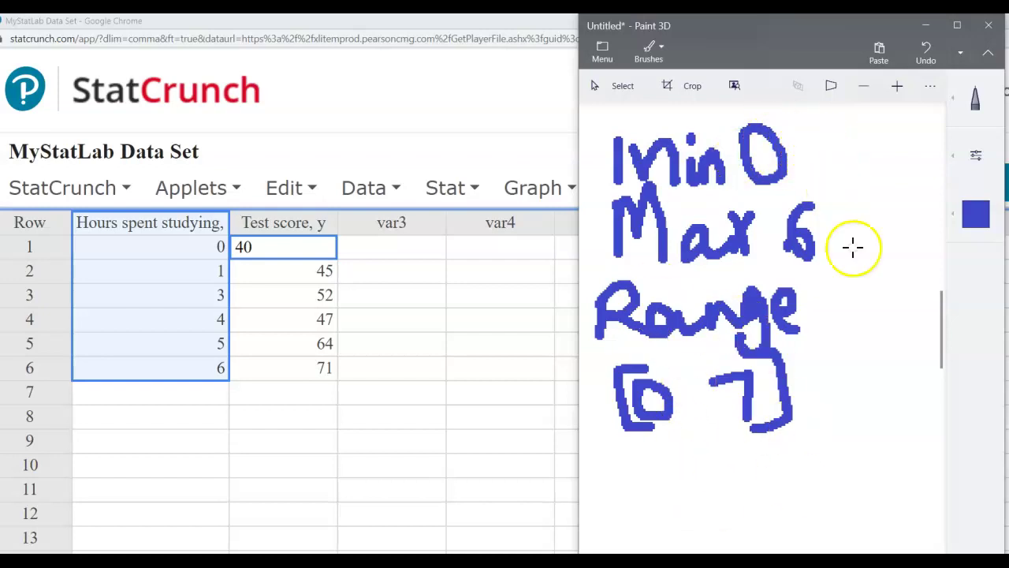
- Handwrite the rules "Min -1" and "Max +1" beside the minimum and maximum notes
mouse_move(836, 137)
left_mouse_down()
mouse_move(836, 161)
mouse_move(859, 146)
mouse_move(870, 162)
mouse_move(865, 149)
mouse_move(917, 143)
mouse_move(930, 166)
left_mouse_up()
mouse_move(860, 205)
left_mouse_down()
mouse_move(878, 211)
mouse_move(886, 238)
mouse_move(934, 206)
left_mouse_up()
left_click(976, 213)
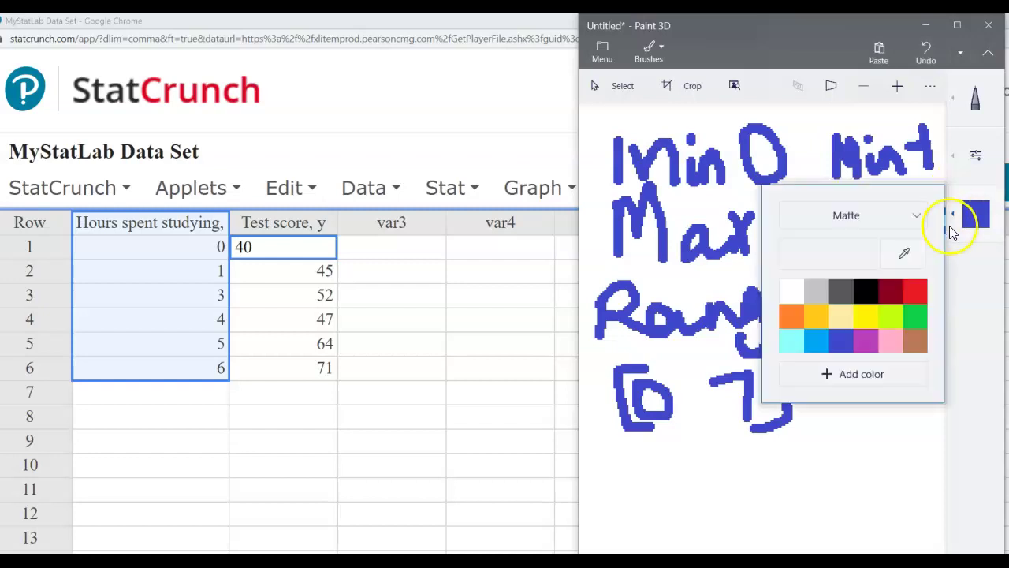
left_click(870, 473)
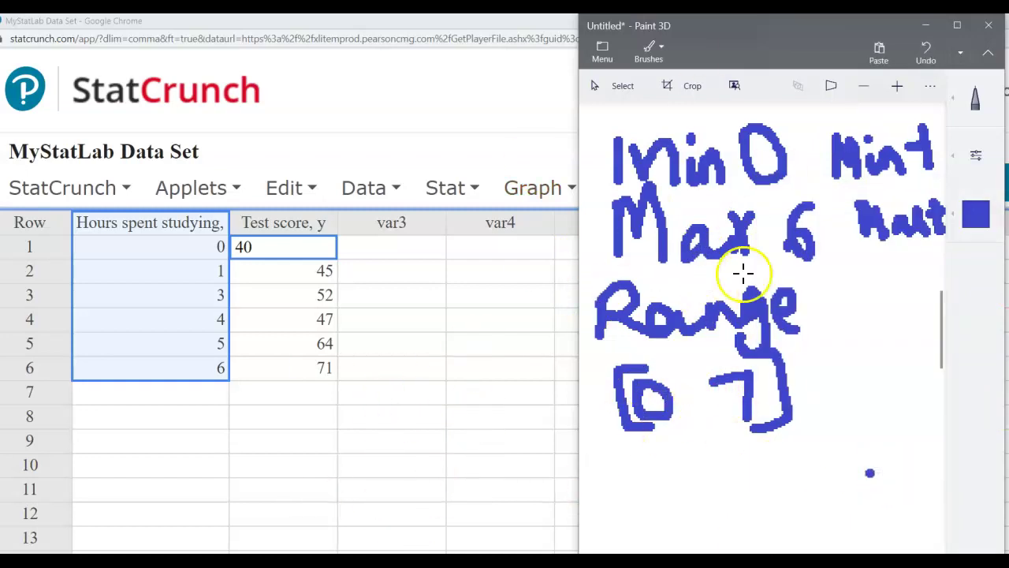
- Switch to StatCrunch and compute a simple linear regression with Hours spent studying, x as X variable and Test score, y as Y variable
left_click(498, 398)
left_click(473, 189)
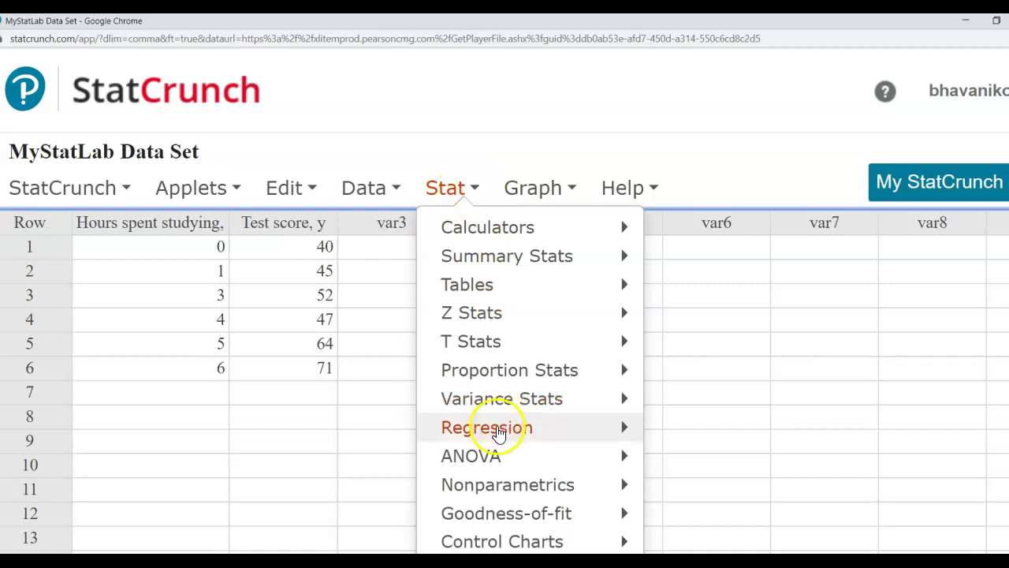
mouse_move(499, 428)
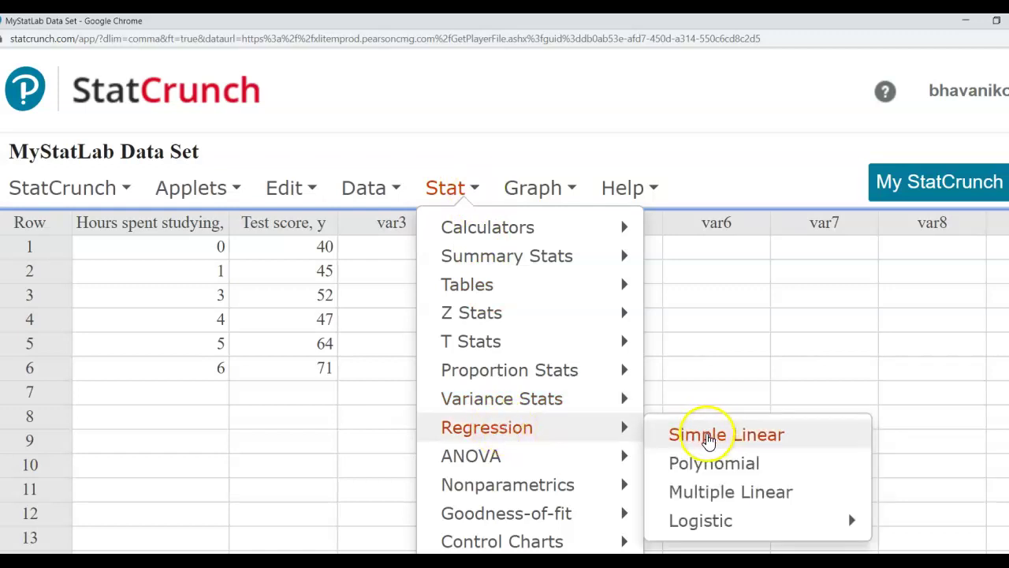
left_click(708, 439)
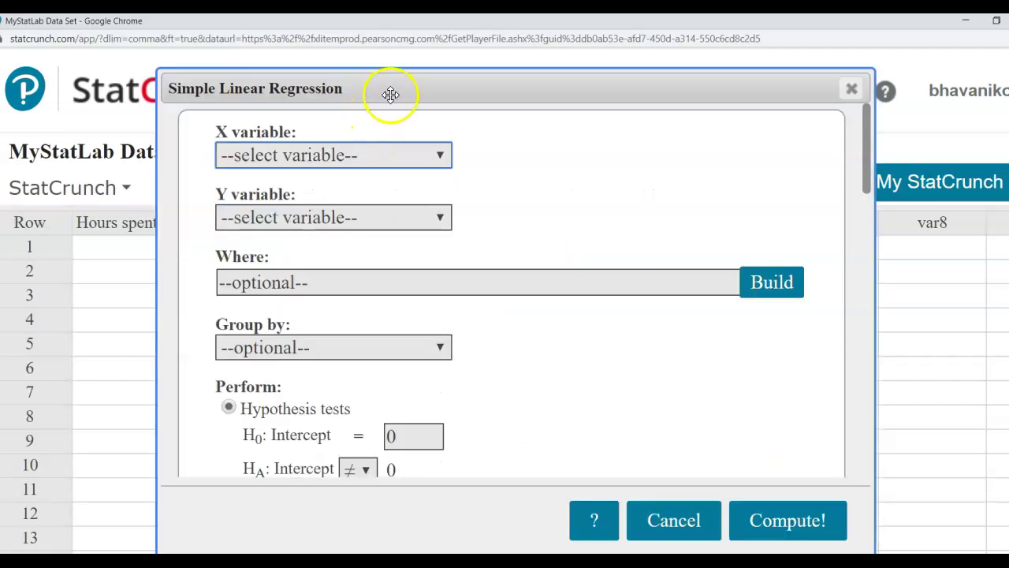
left_click_drag(391, 94, 427, 57)
left_click(421, 148)
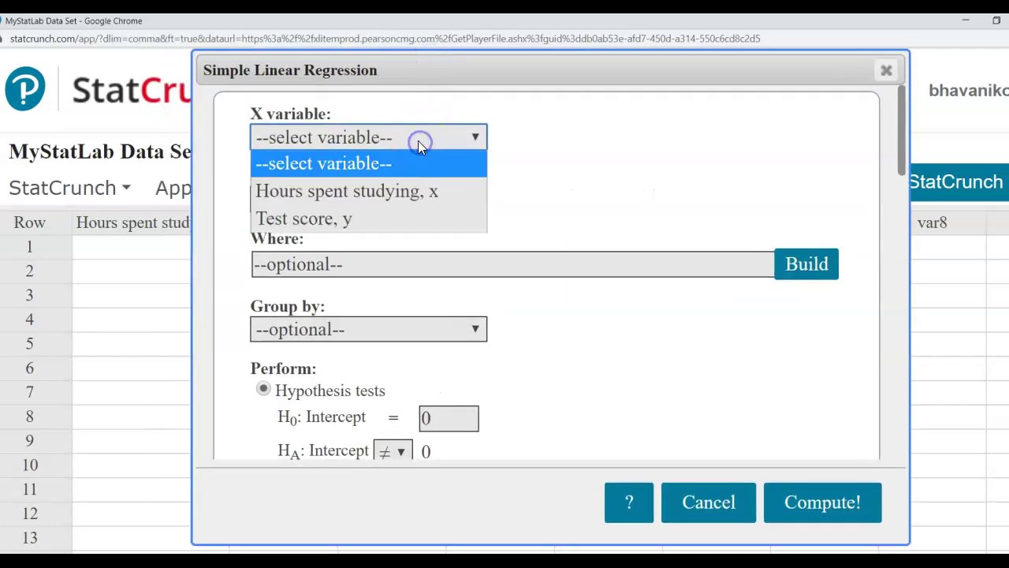
left_click(375, 194)
left_click(369, 197)
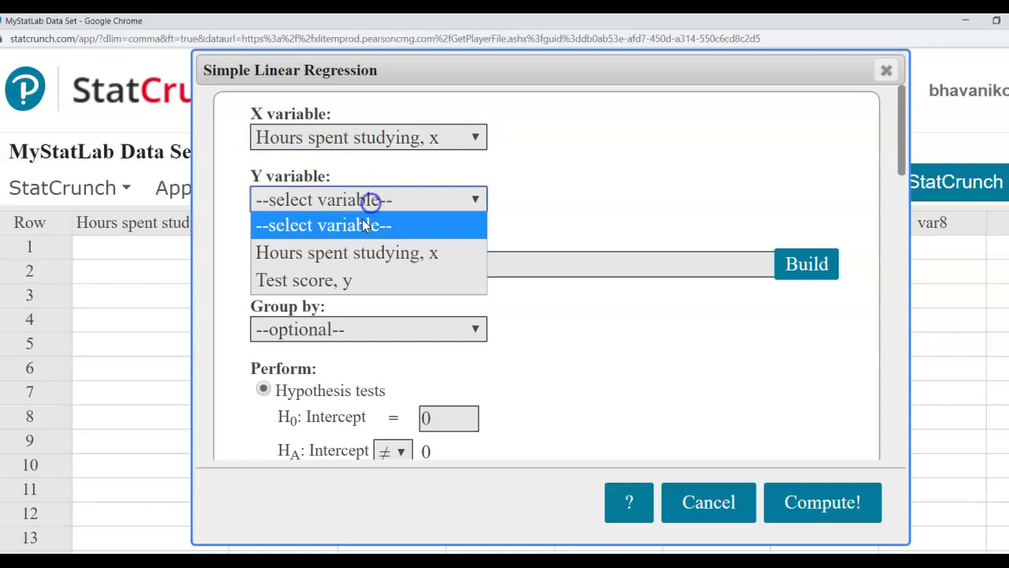
left_click(351, 286)
left_click(443, 140)
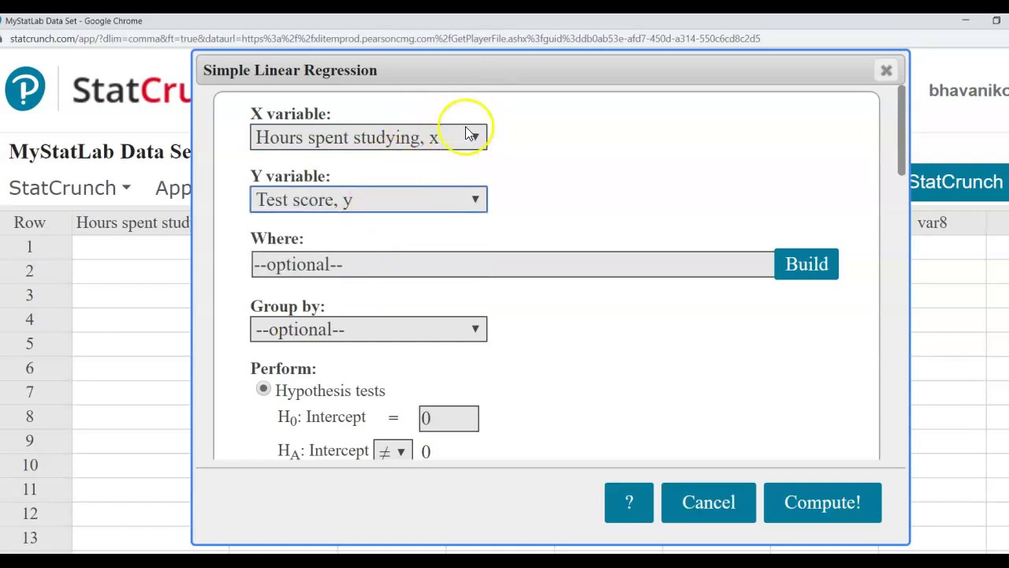
left_click(823, 506)
- Reposition and enlarge the regression results window, view the fitted line plot, and return to the parameter estimates
left_click_drag(778, 179, 652, 81)
left_click_drag(490, 250, 207, 248)
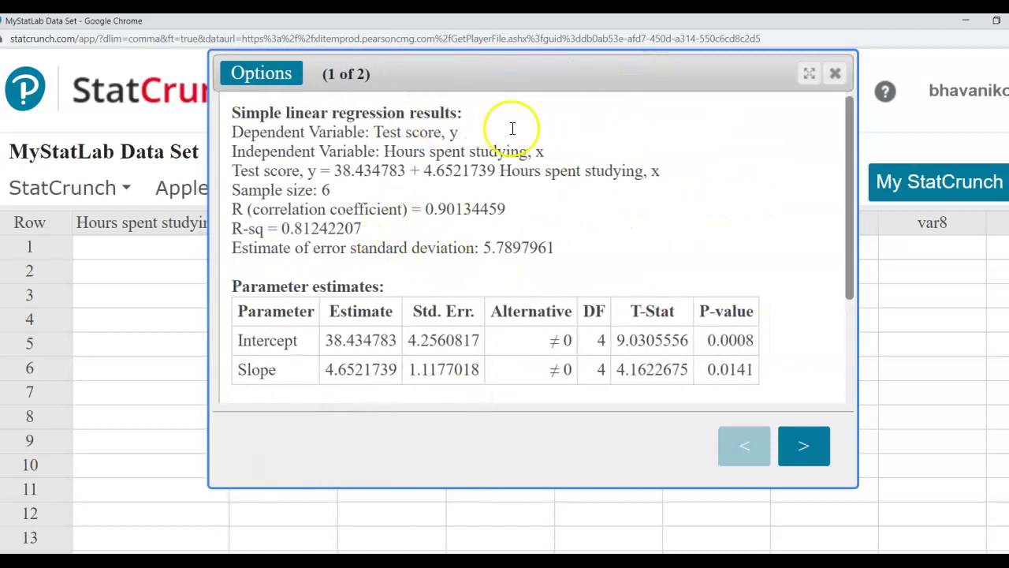
left_click(804, 446)
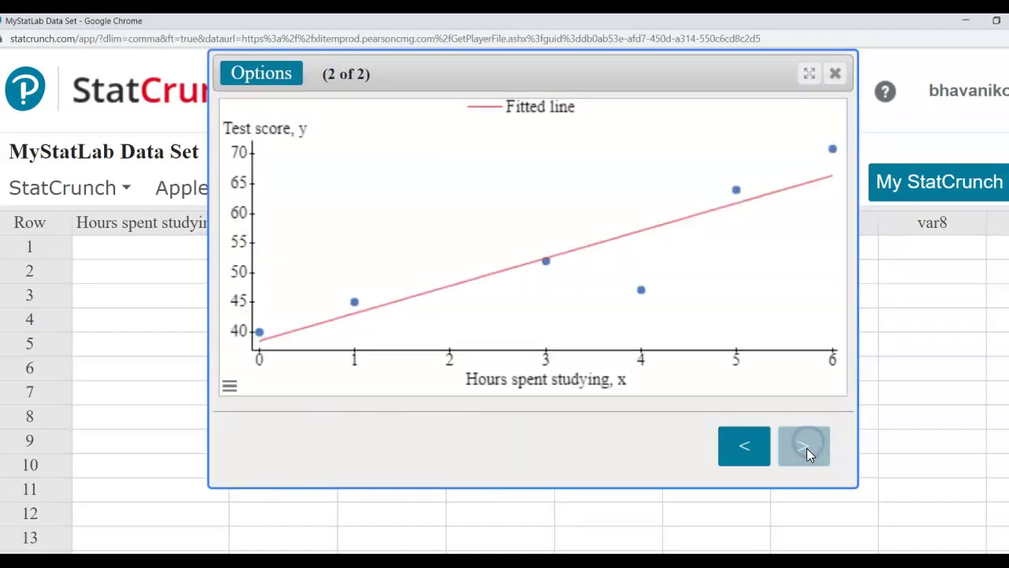
left_click(745, 447)
left_click(739, 447)
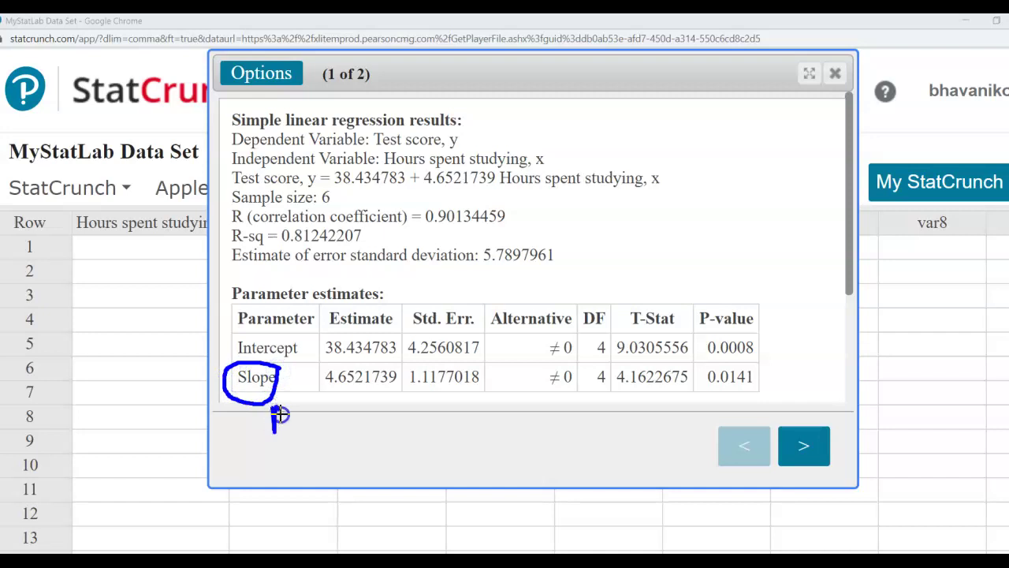
- Mark Slope as m and circle Intercept in the parameter estimates, and clear the annotations
left_click_drag(306, 330, 271, 330)
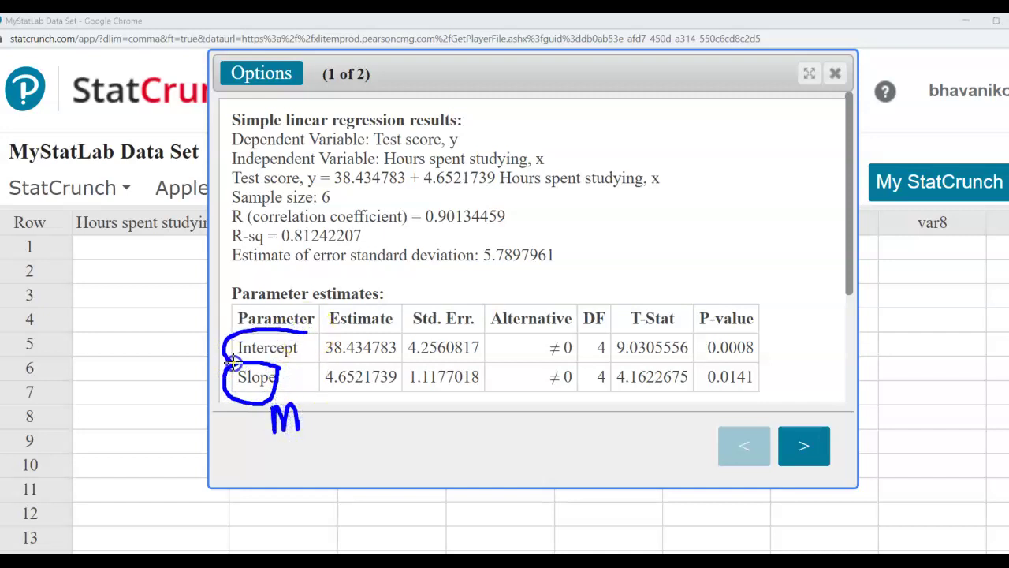
left_click_drag(224, 308, 228, 317)
key("Escape")
- Shrink the StatCrunch window and place it so the homework's answer boxes are visible beside the regression results
left_click(994, 23)
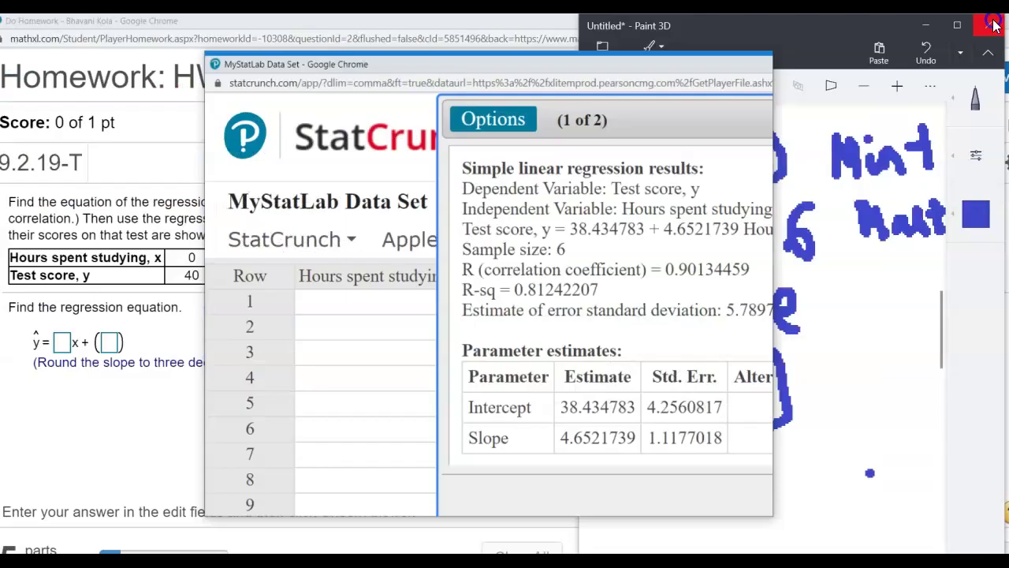
left_click_drag(443, 95, 617, 31)
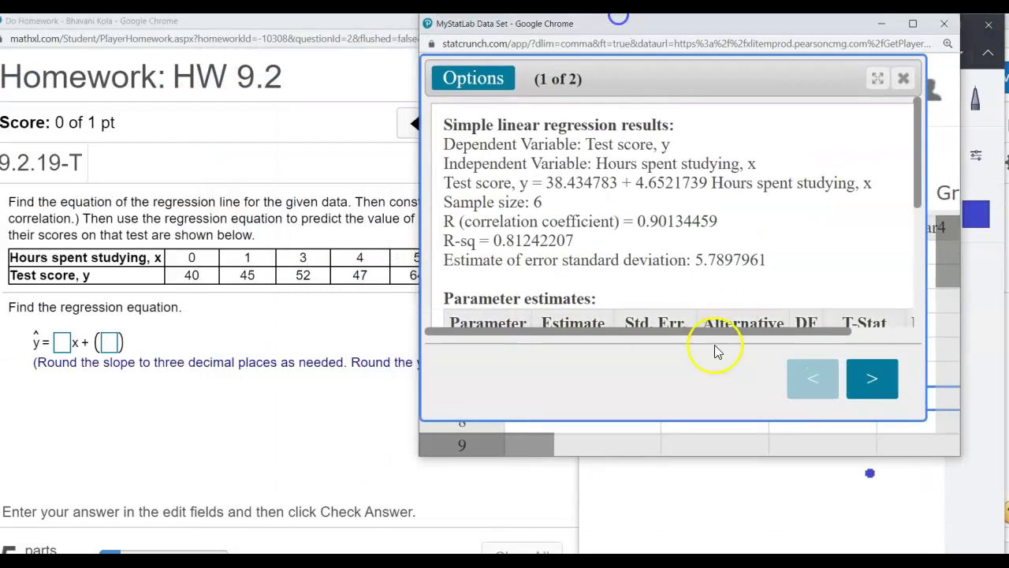
- Enlarge the regression results pane and select 4.652 of the slope estimate in the parameter estimates
left_click_drag(680, 424, 681, 456)
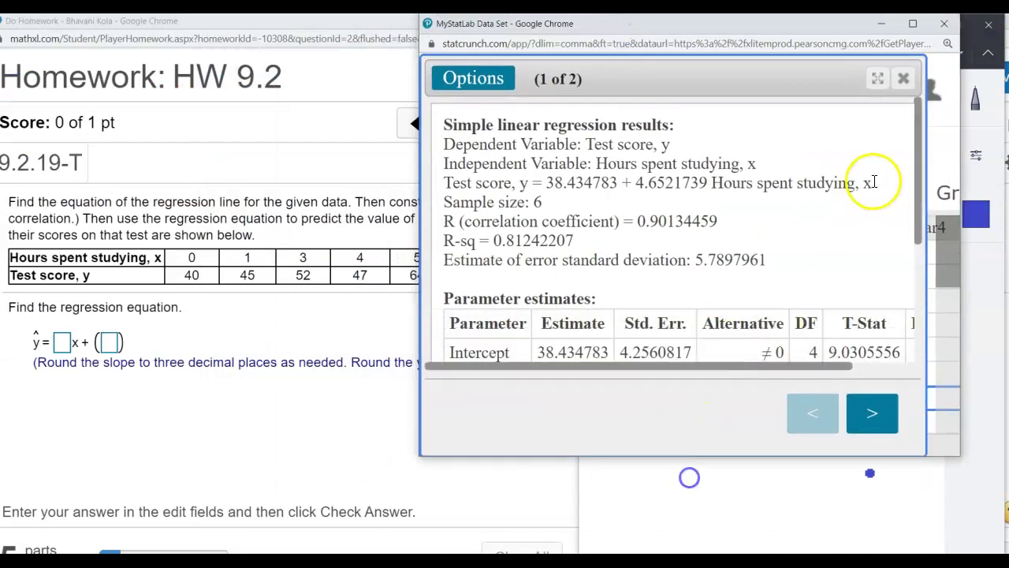
left_click_drag(924, 189, 923, 217)
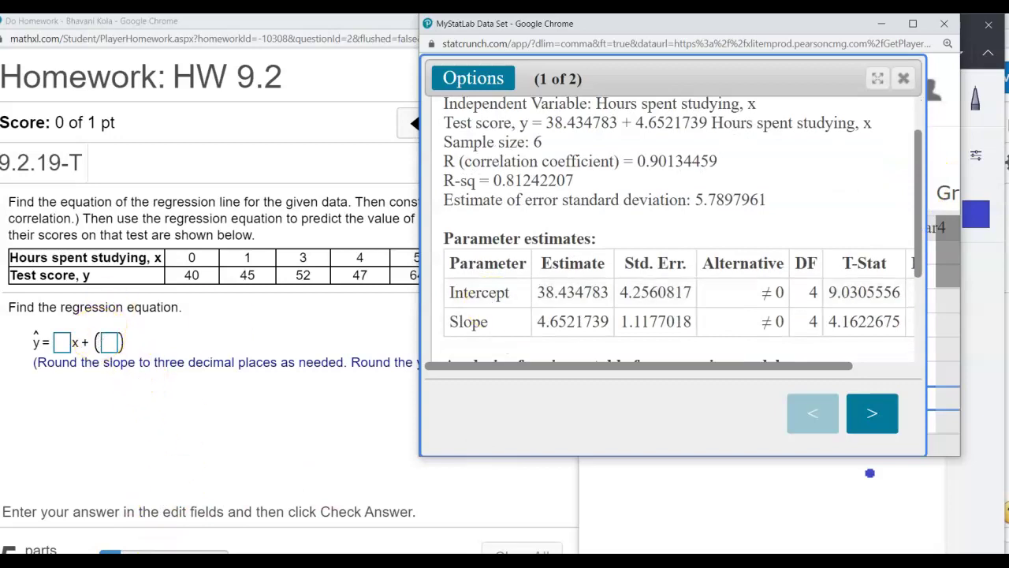
left_click(59, 343)
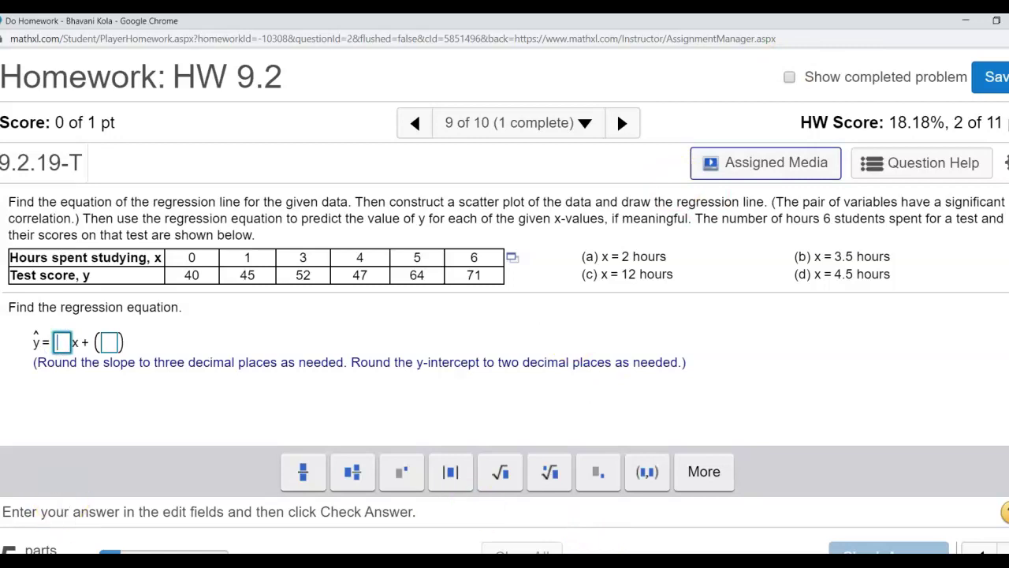
left_click(648, 536)
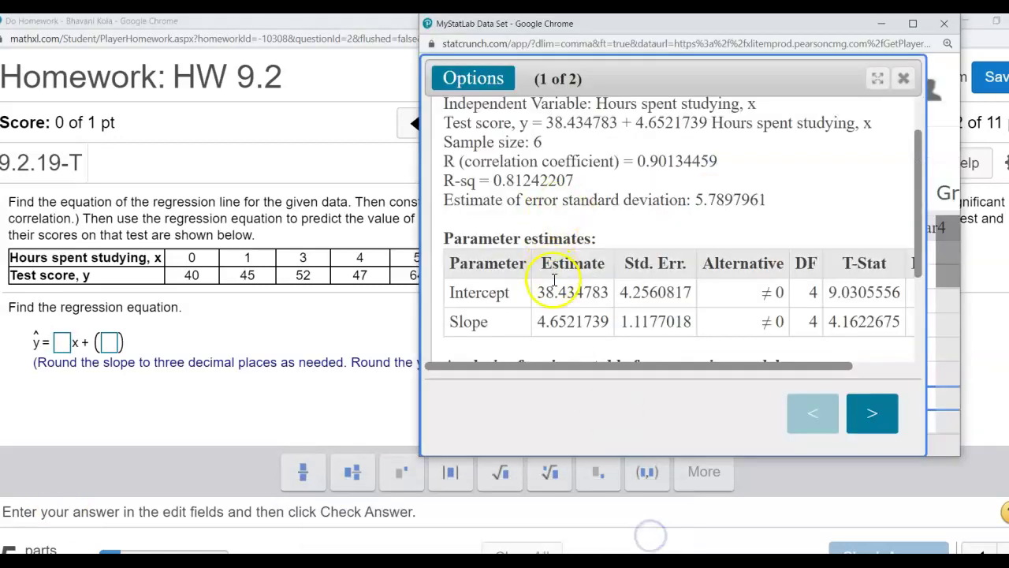
left_click(537, 321)
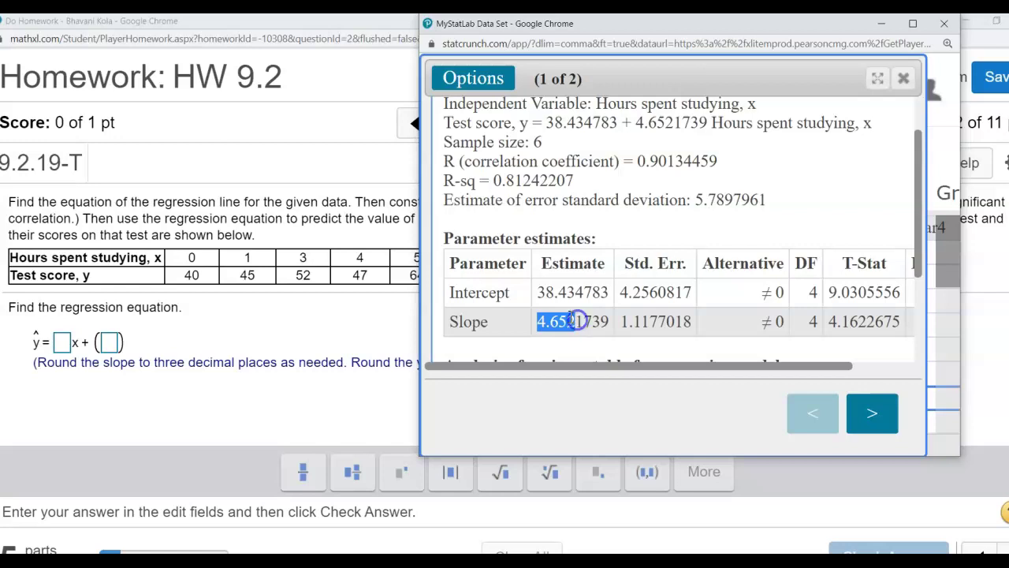
left_click(62, 343)
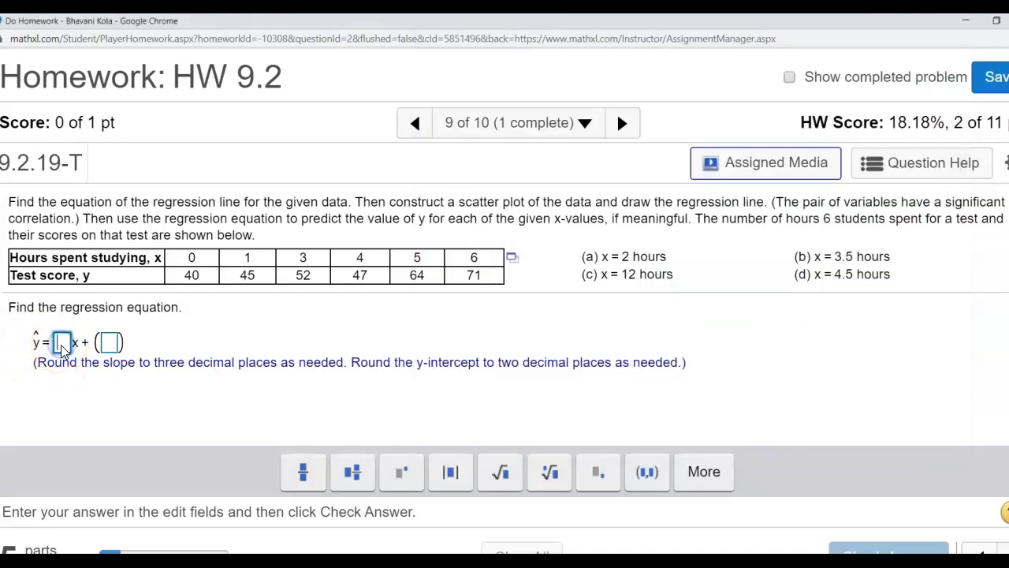
type("M ss d th TEST 3 R v w No probl m")
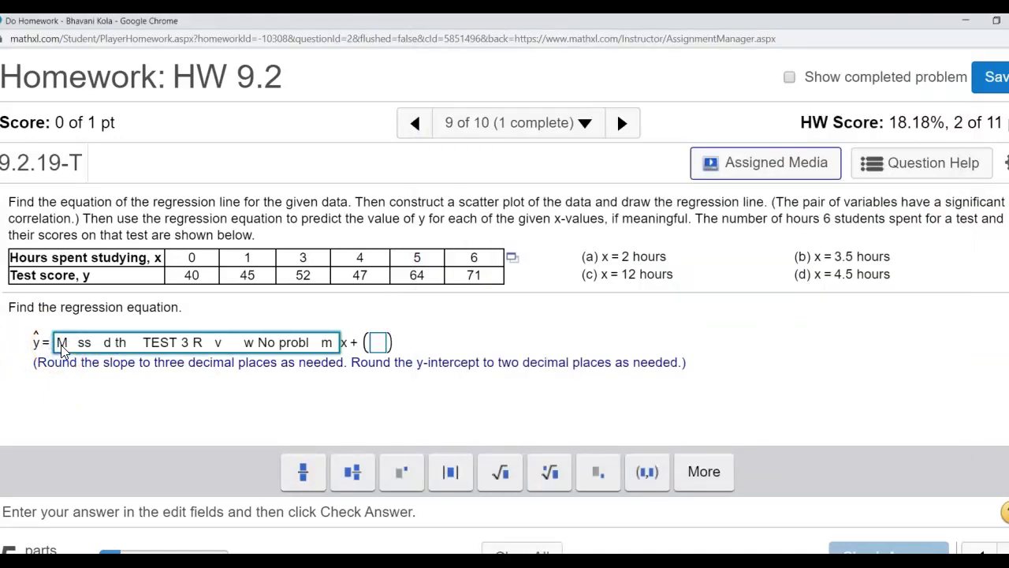
key("ctrl+z")
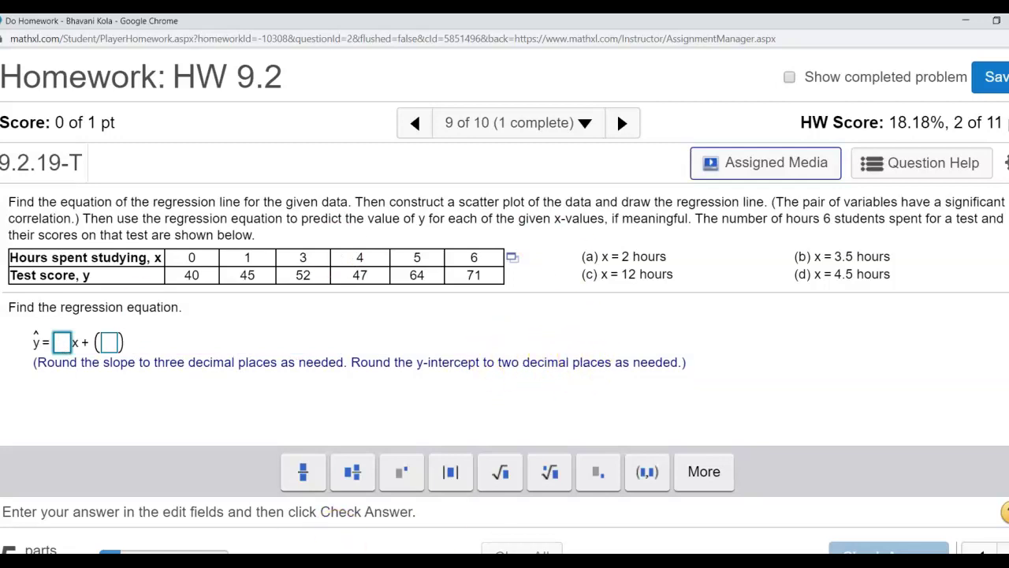
- Copy 4.652 from the StatCrunch slope estimate into the slope answer box of the regression equation
mouse_move(514, 492)
left_click(597, 544)
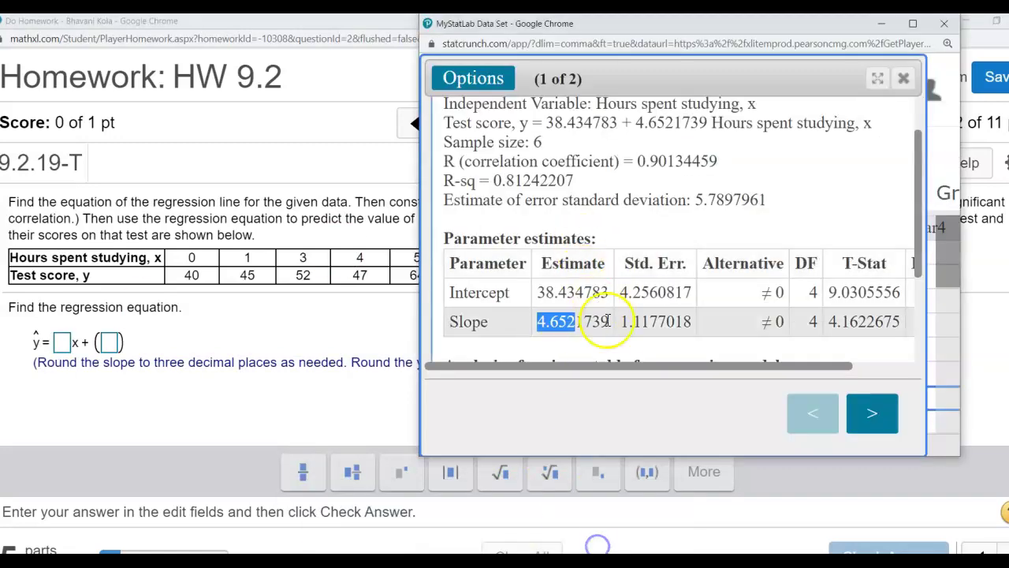
right_click(551, 323)
left_click(576, 332)
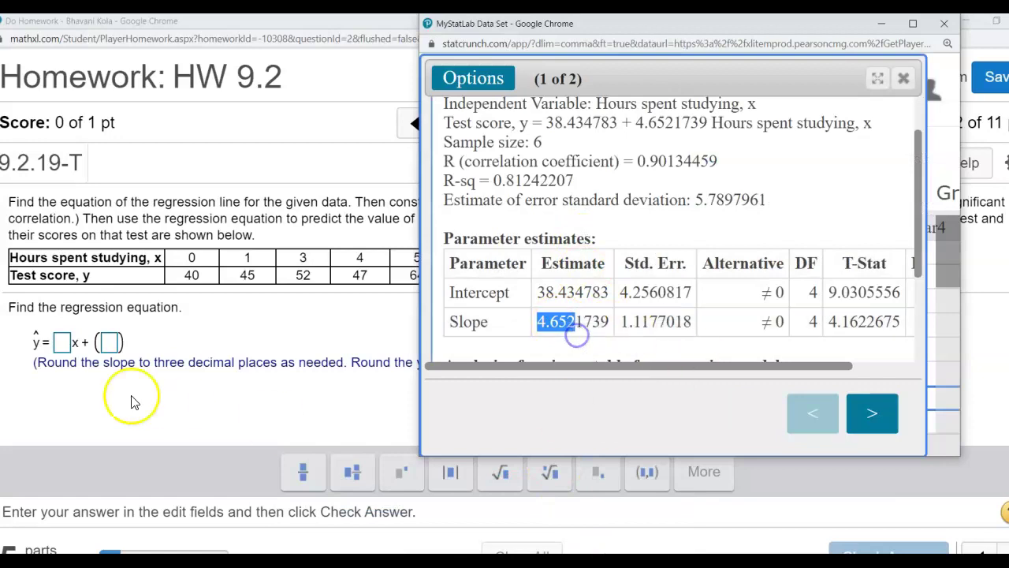
left_click(64, 342)
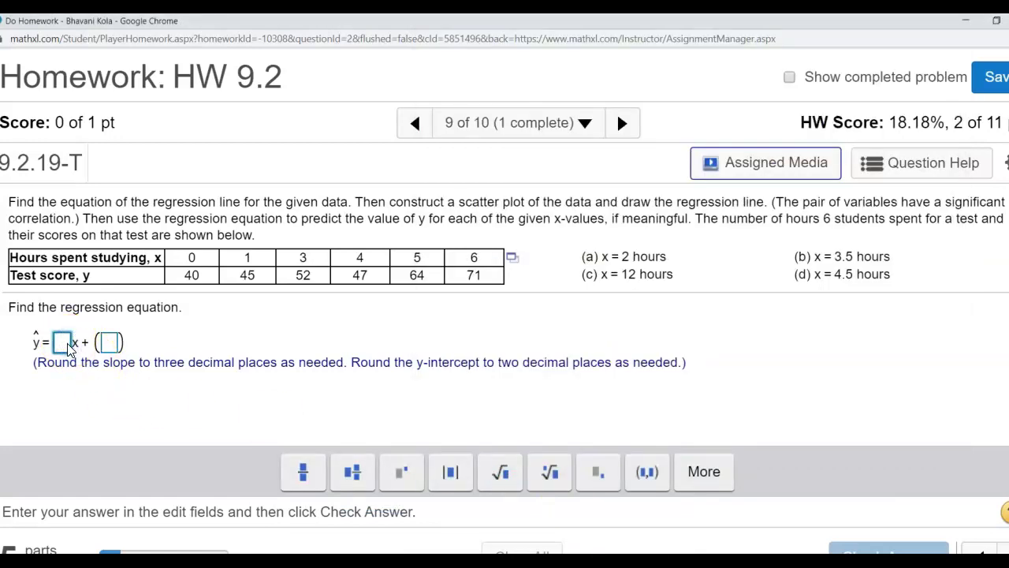
- Copy 38.43 from the StatCrunch intercept estimate into the y-intercept answer box, and check the regression equation answer
left_click(132, 343)
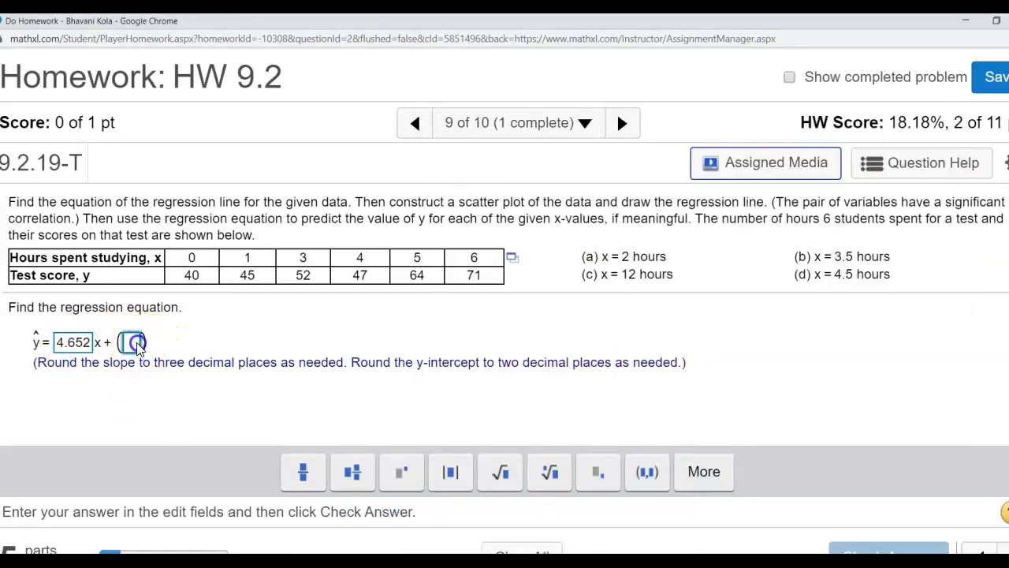
mouse_move(490, 552)
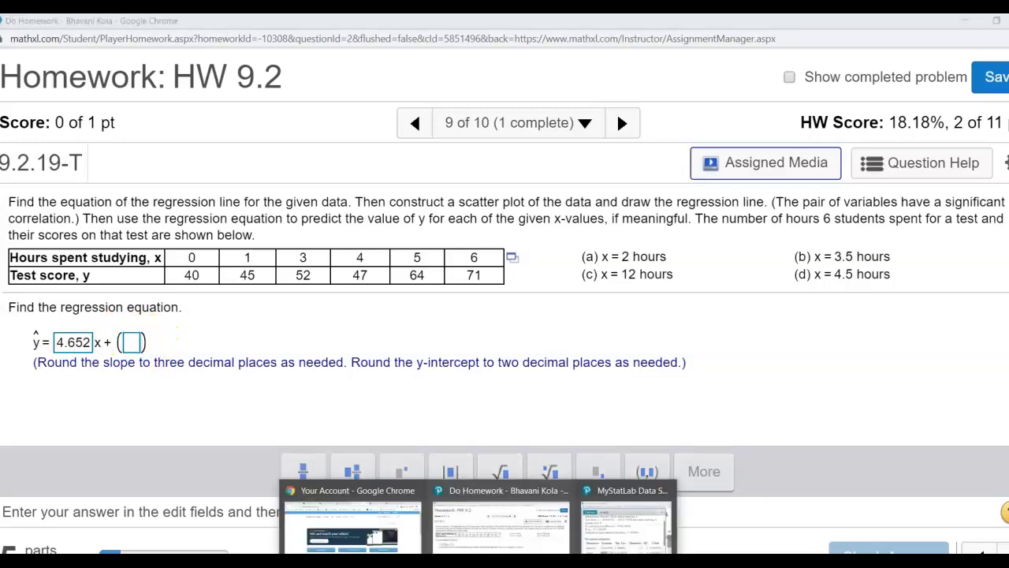
left_click(603, 539)
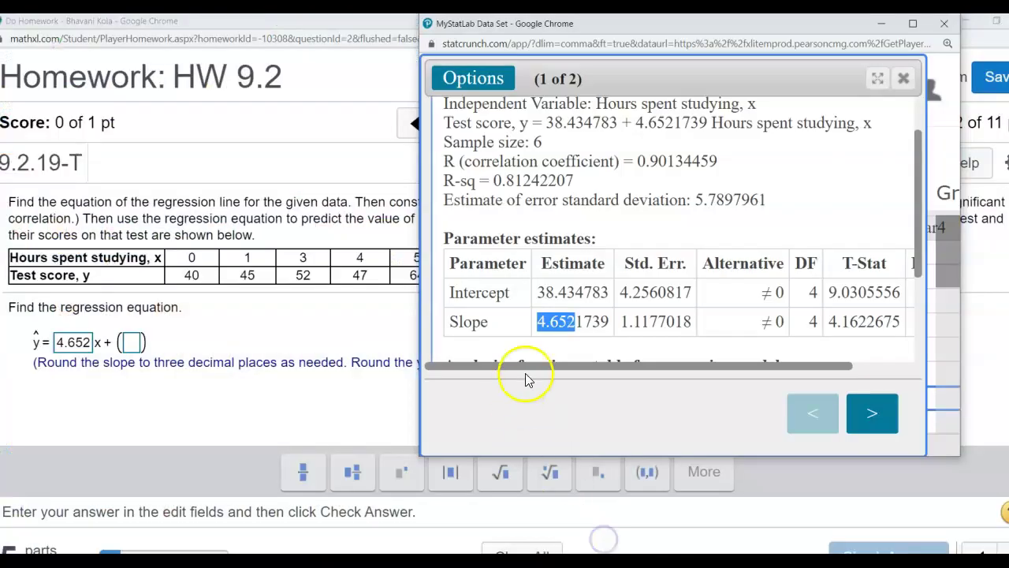
left_click(537, 293)
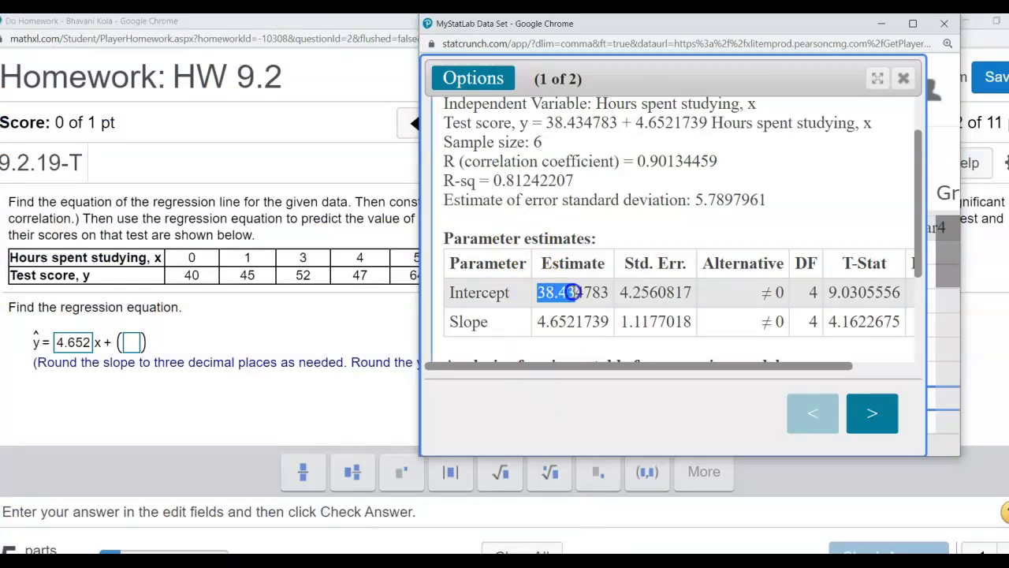
left_click_drag(574, 29, 546, 43)
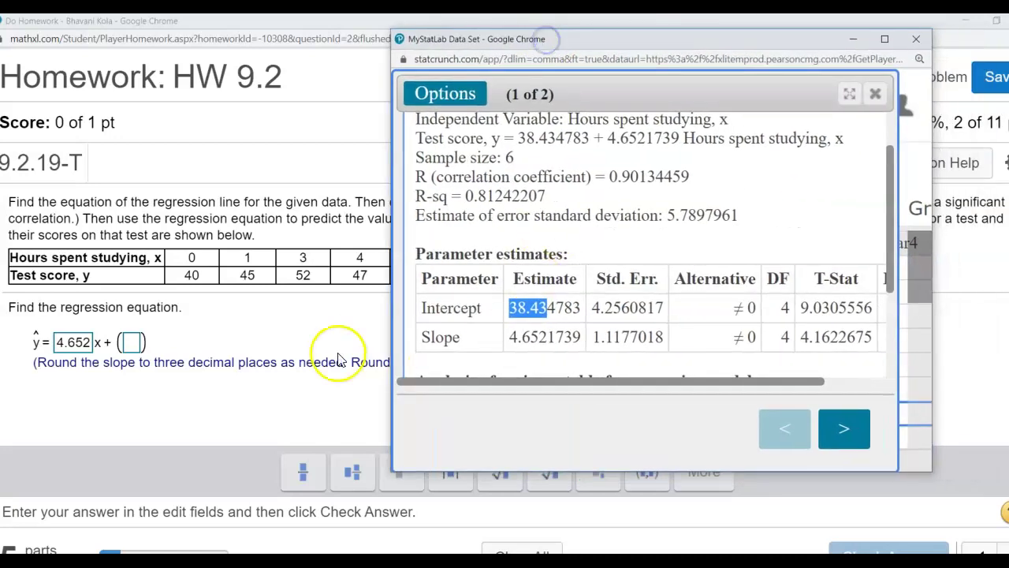
right_click(529, 307)
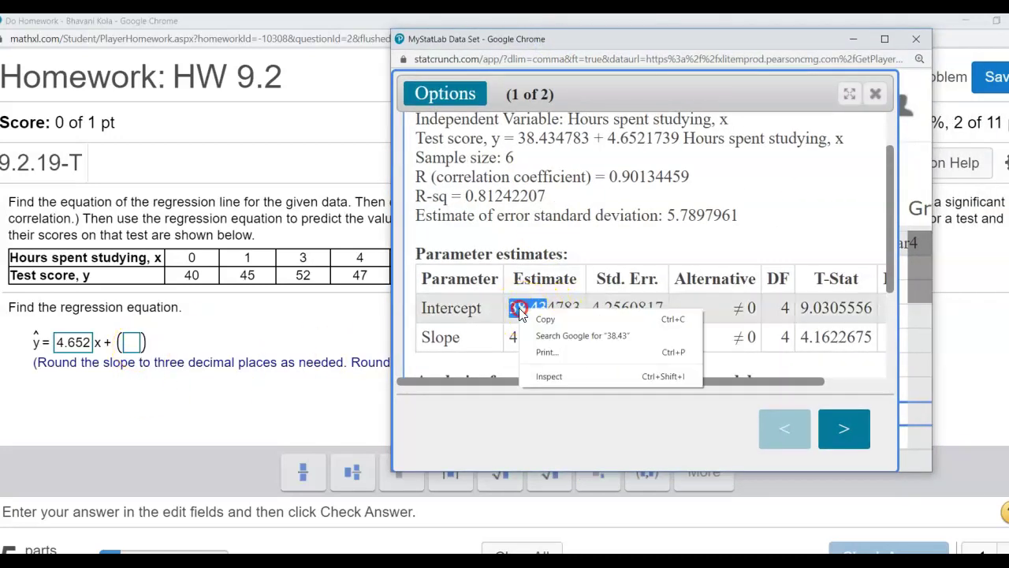
left_click(541, 319)
left_click(136, 348)
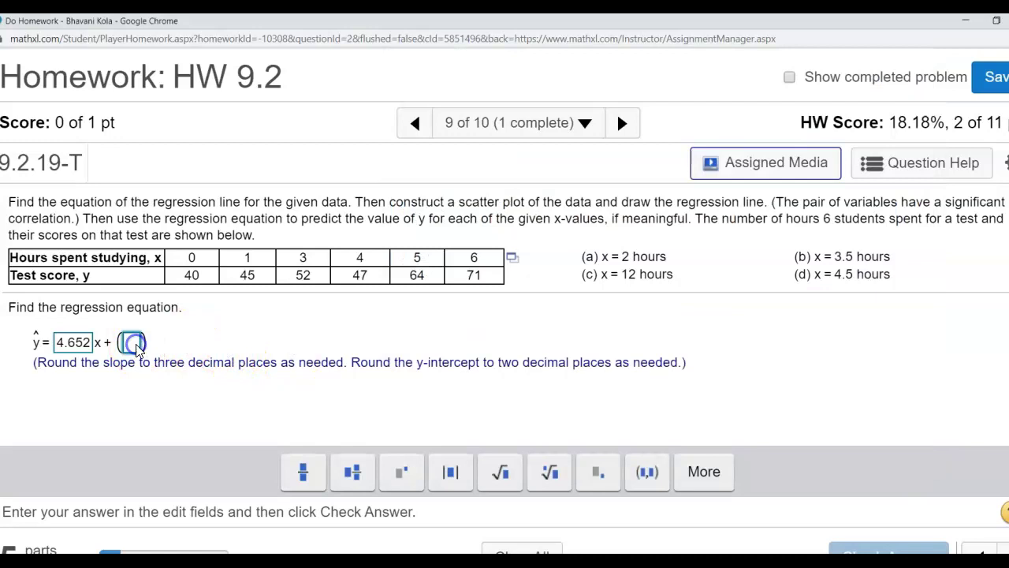
key("ctrl+v")
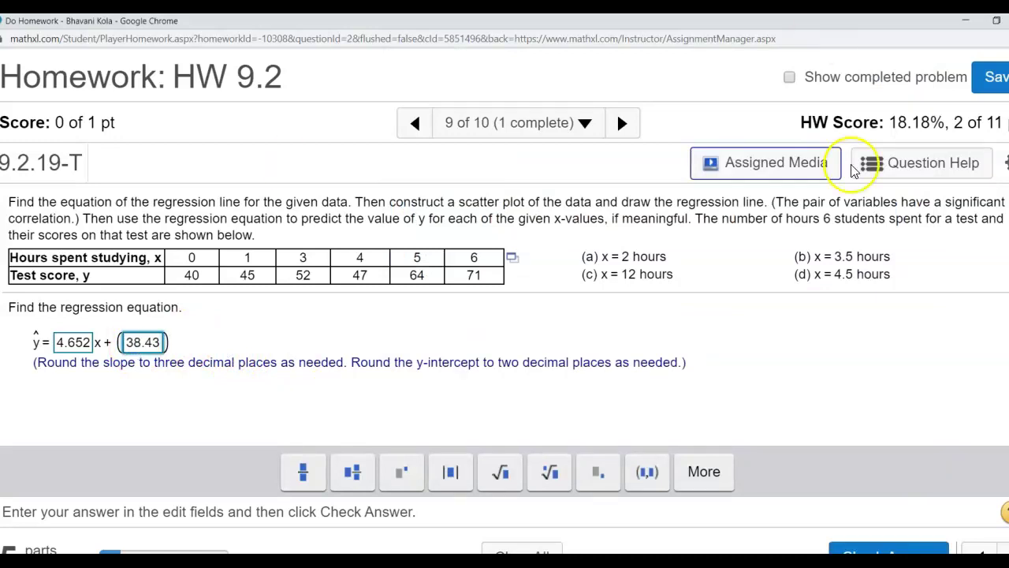
left_click(888, 544)
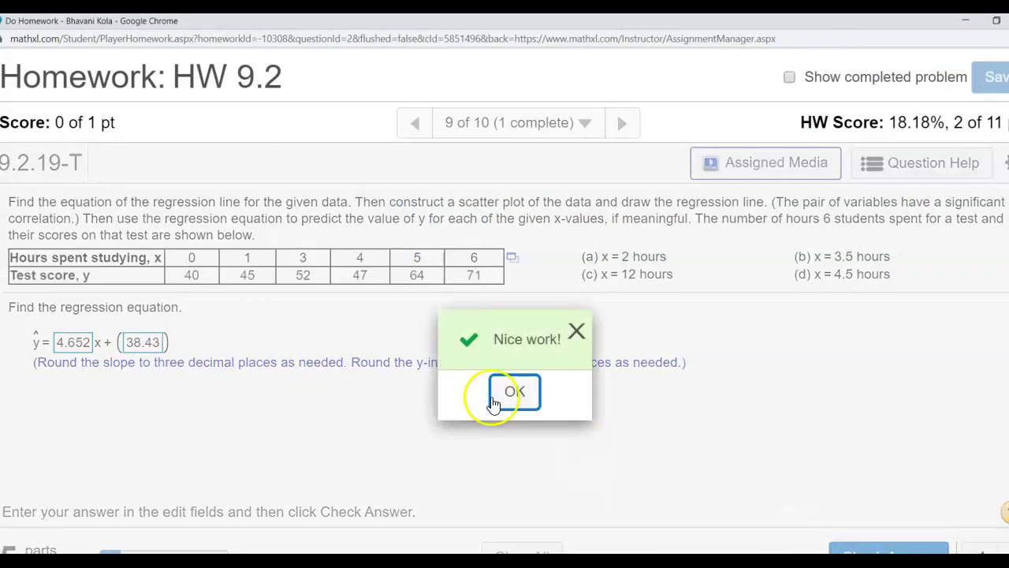
left_click(514, 394)
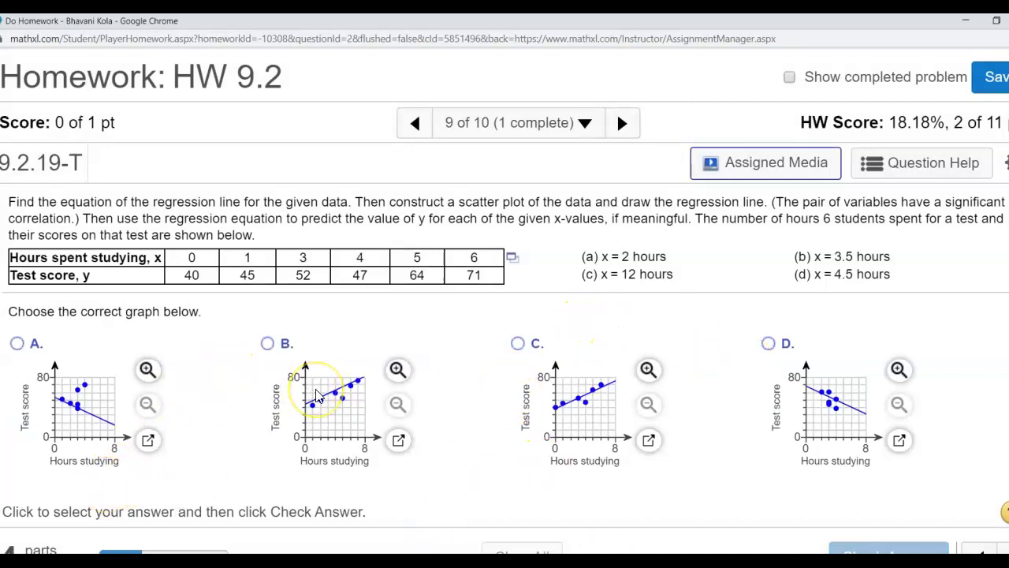
- Compare the four graph choices with the regression equation and with the fitted line plot in StatCrunch
scroll(315, 395, "up", 1)
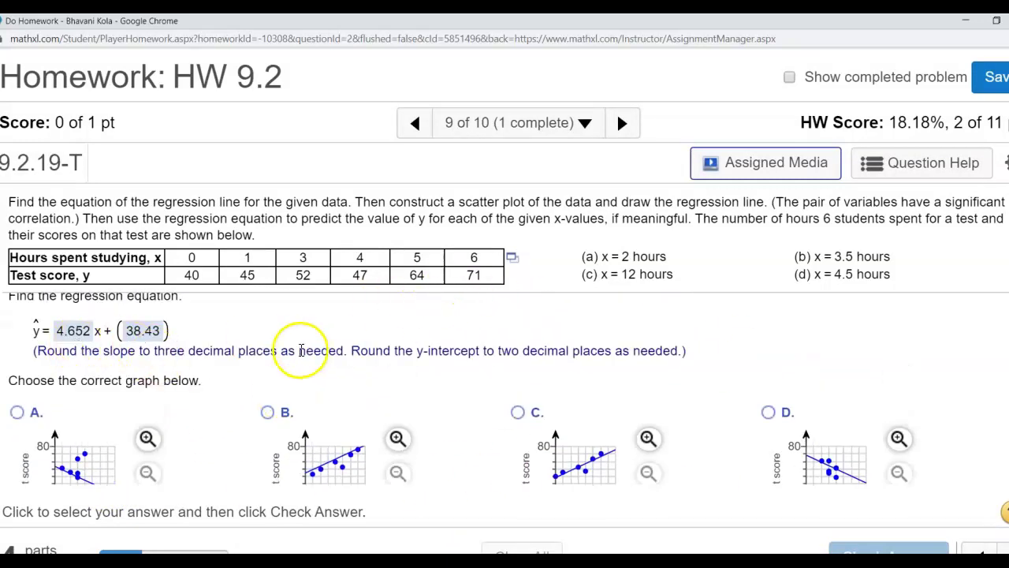
scroll(359, 323, "down", 1)
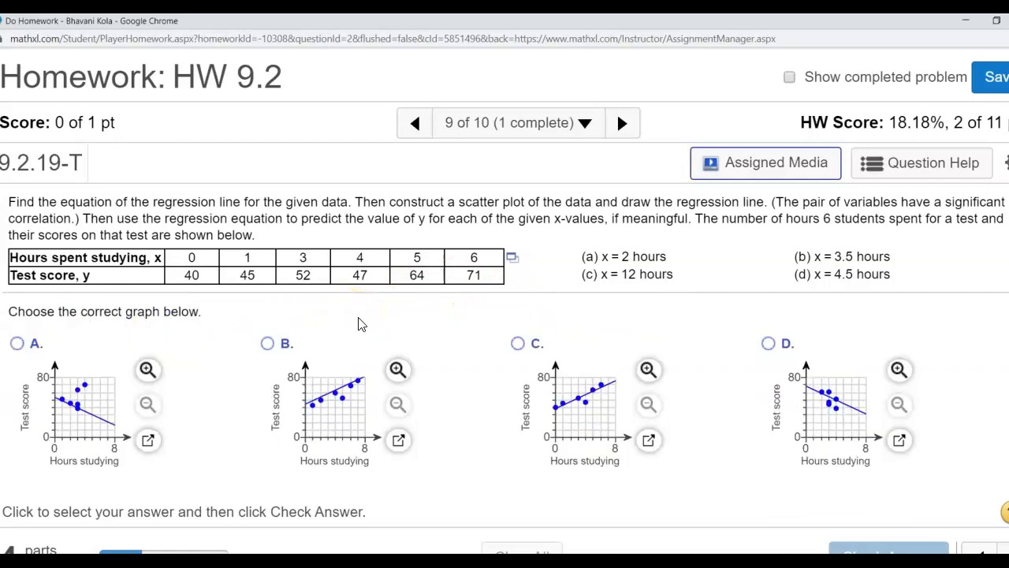
scroll(339, 330, "up", 1)
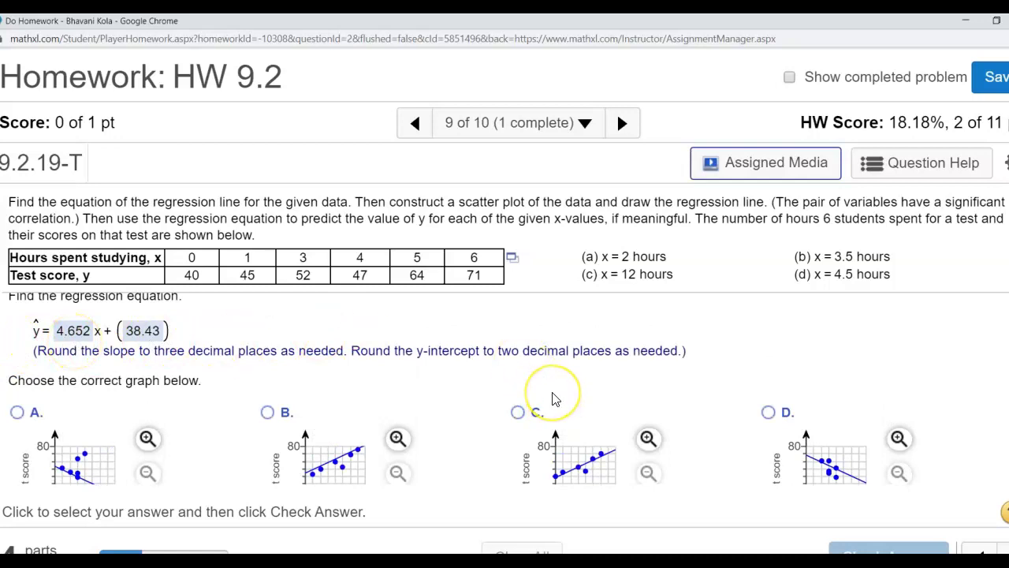
scroll(554, 400, "down", 1)
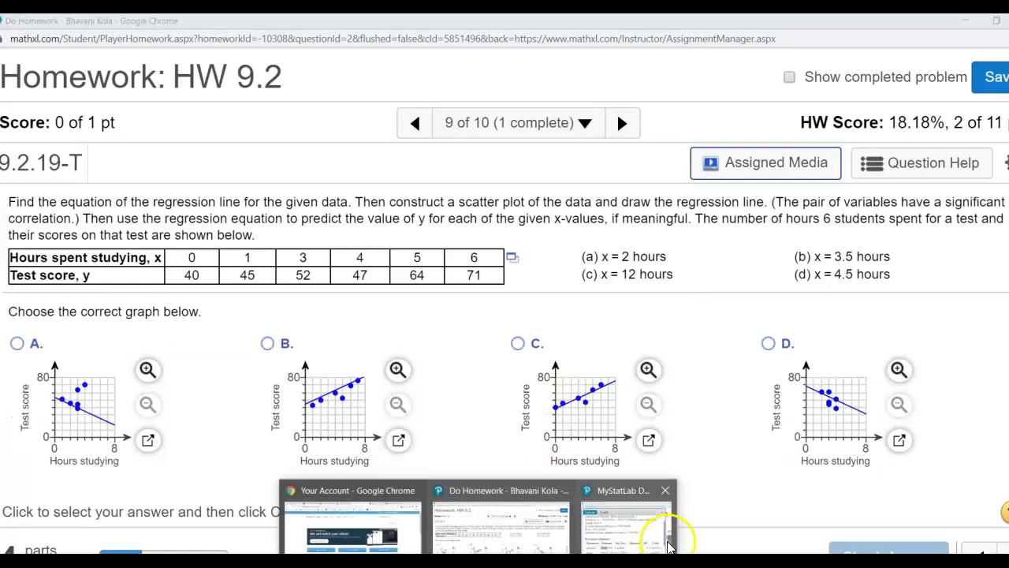
left_click(638, 539)
left_click(844, 428)
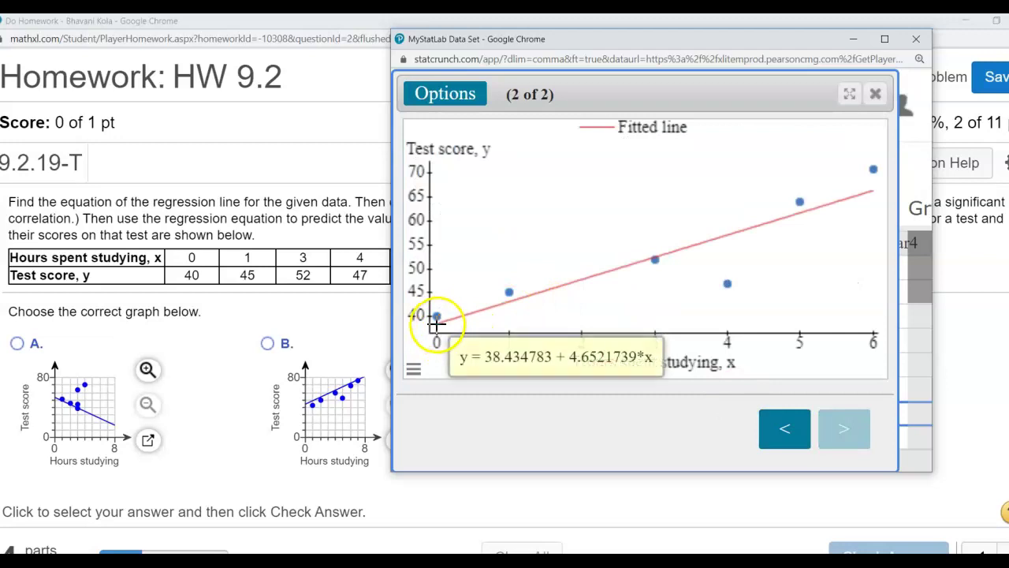
mouse_move(434, 323)
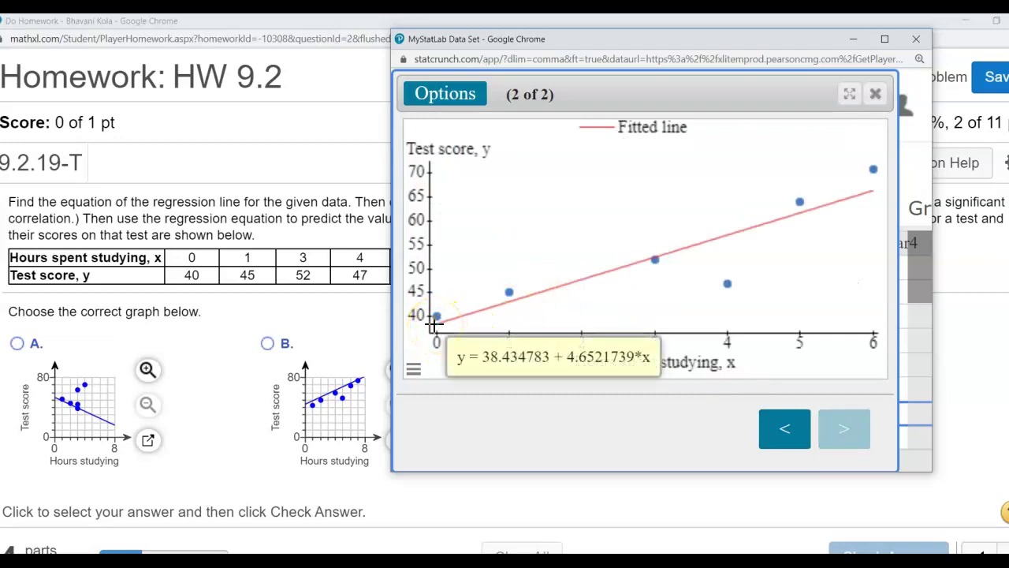
left_click(433, 494)
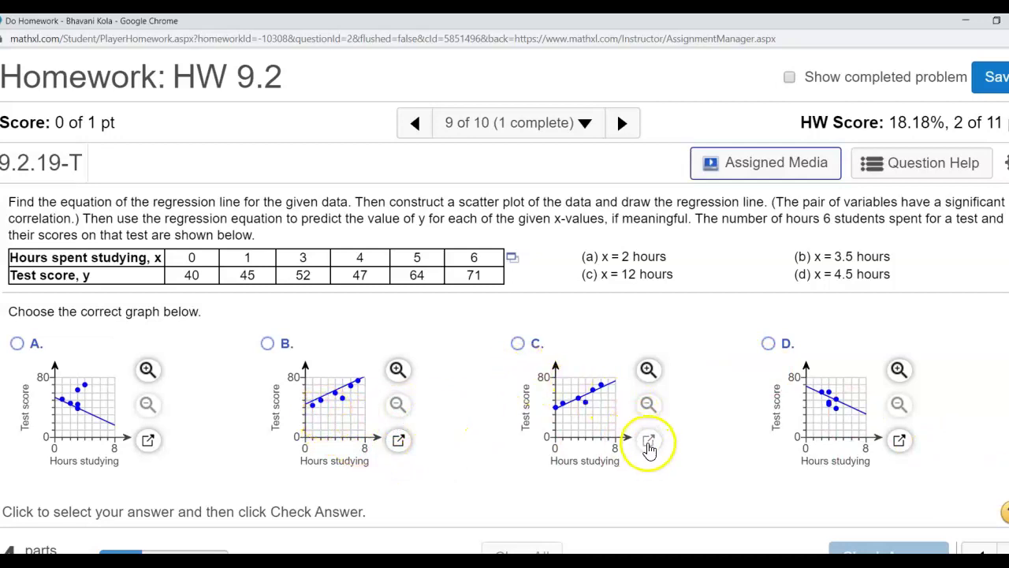
- Enlarge graph choice C and examine its data points and where the regression line meets the vertical axis
left_click(648, 441)
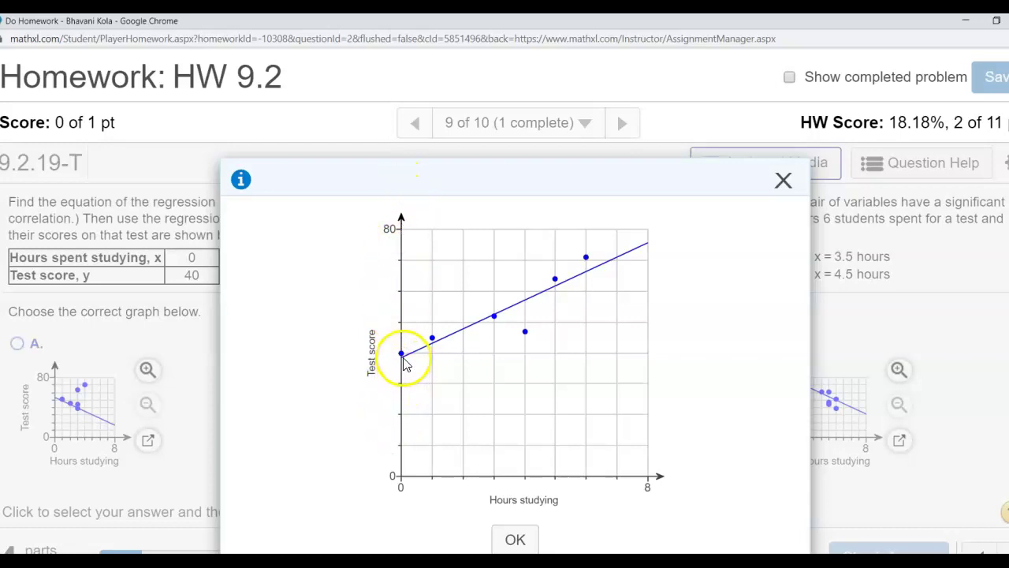
left_click_drag(386, 185, 574, 168)
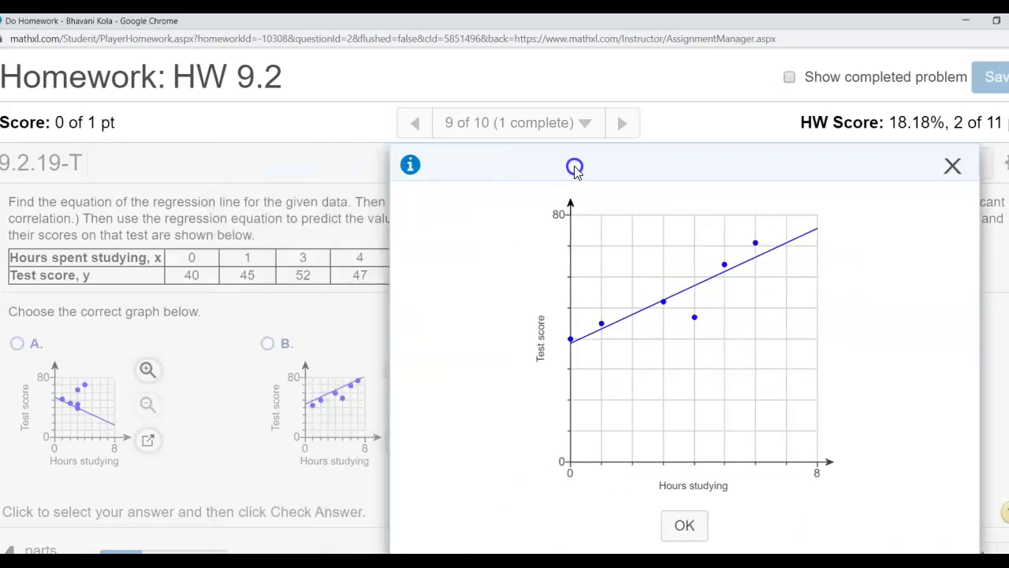
left_click(209, 374)
left_click(685, 525)
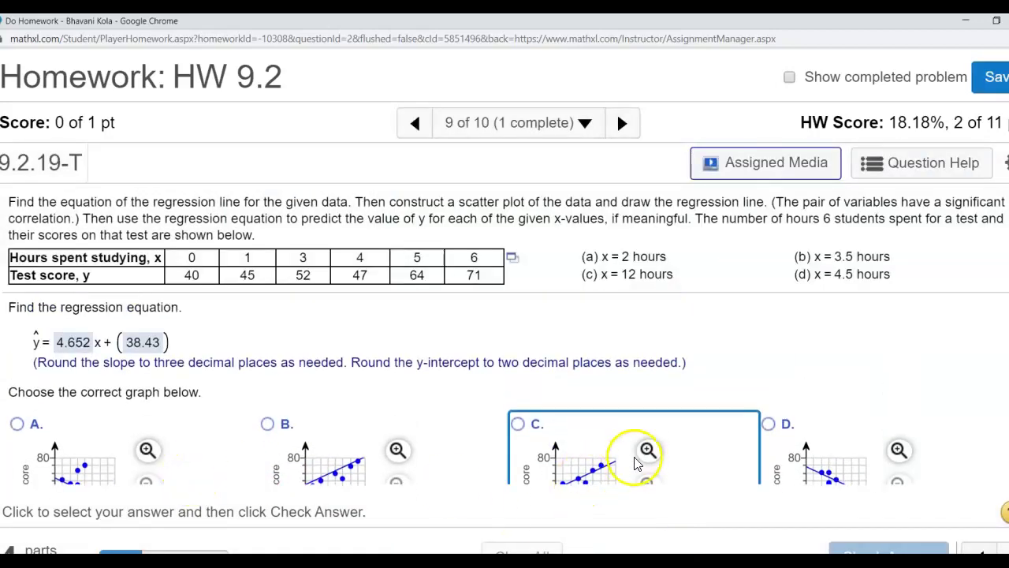
left_click(650, 454)
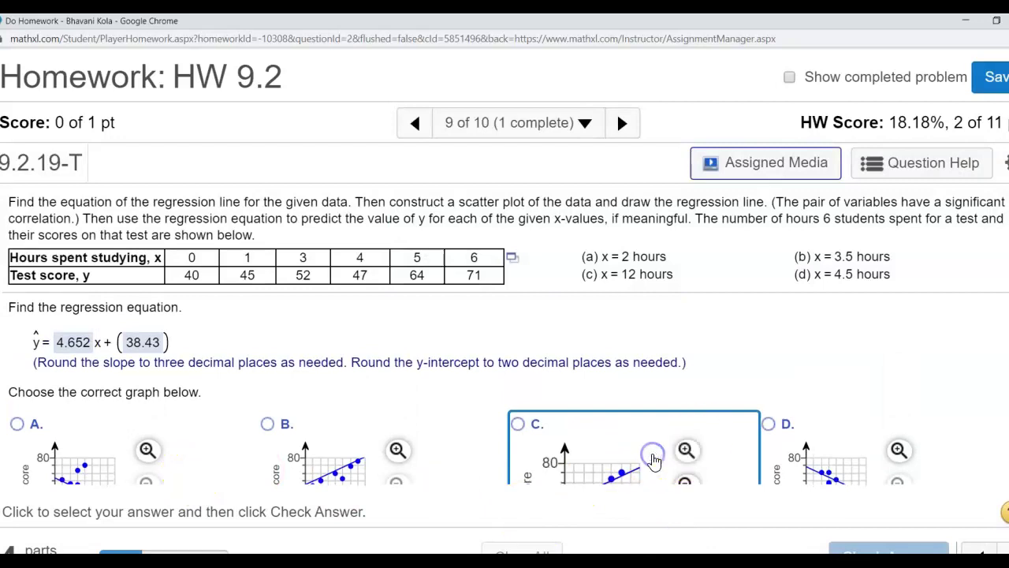
scroll(462, 391, "down", 1)
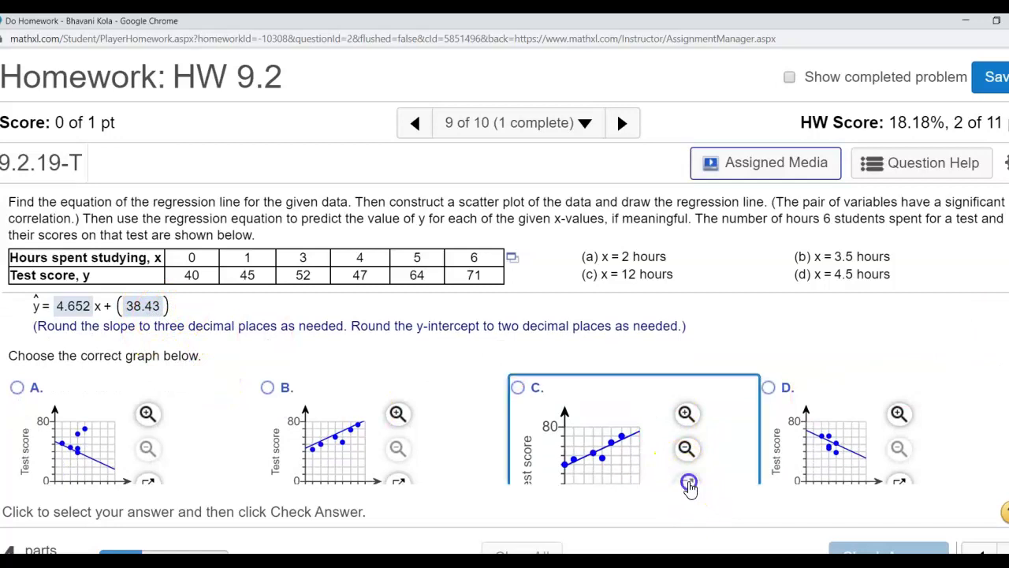
left_click(687, 481)
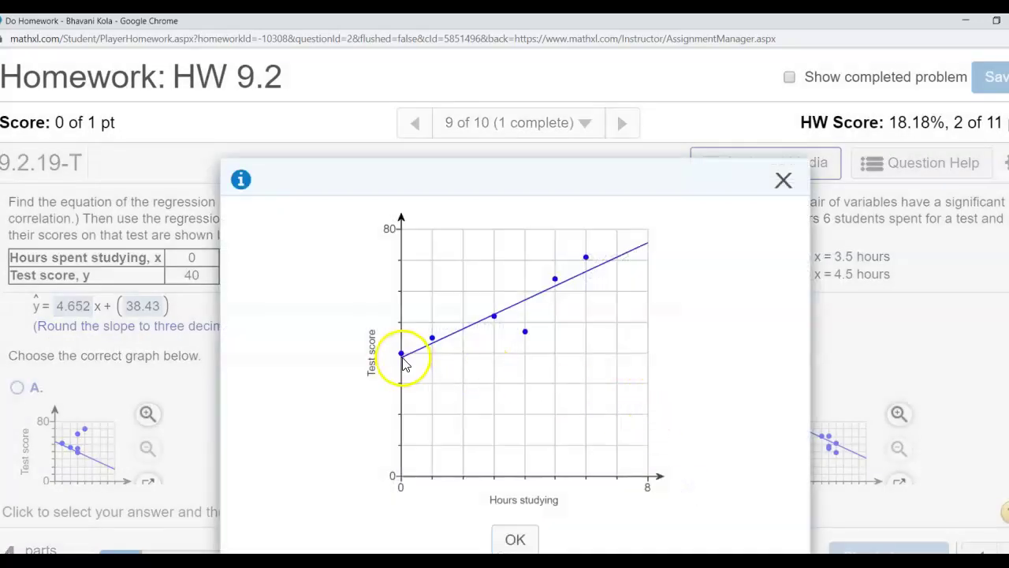
left_click(515, 539)
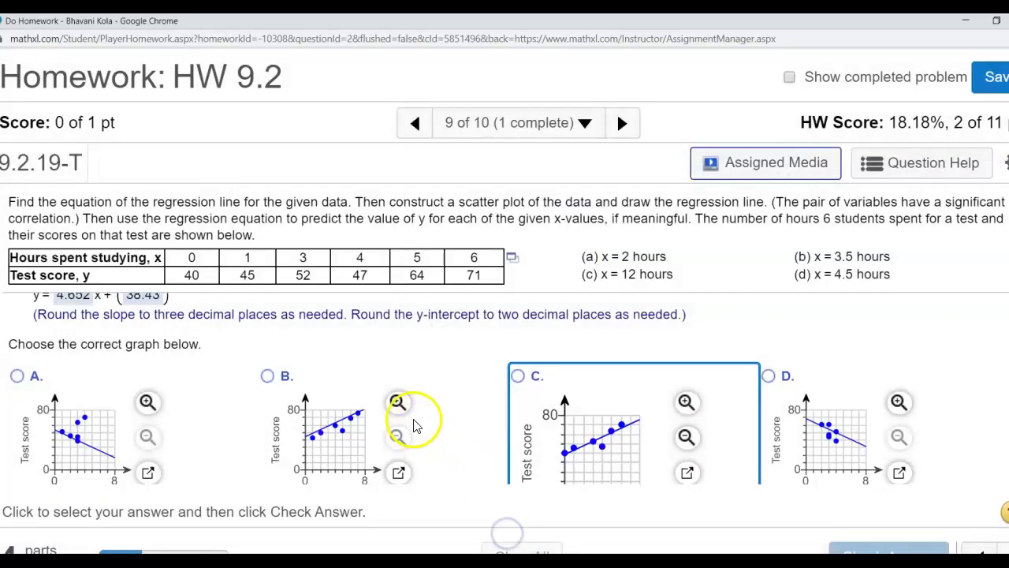
- Enlarge graph choice B and examine where its regression line meets the vertical axis
left_click(399, 474)
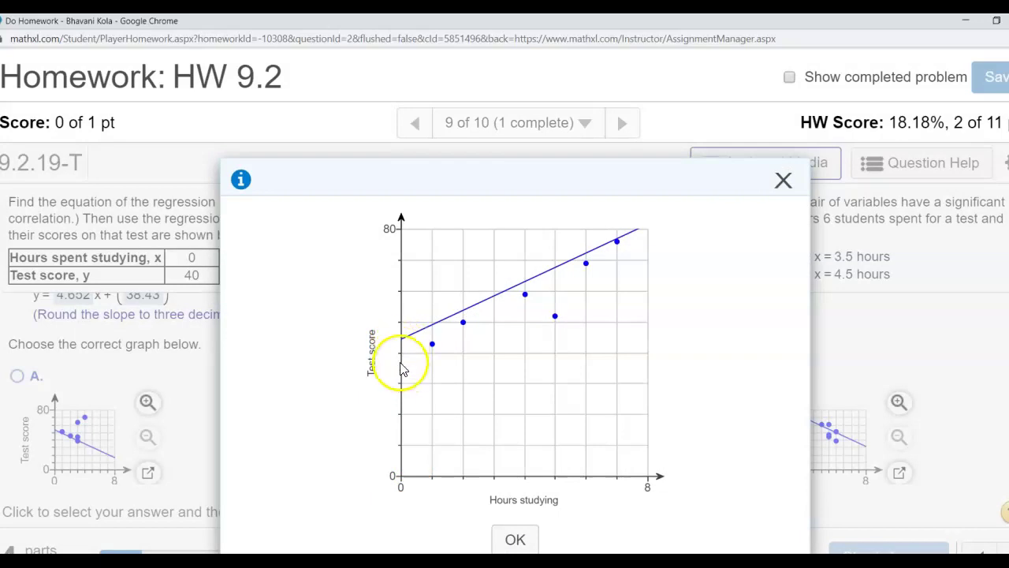
left_click(782, 181)
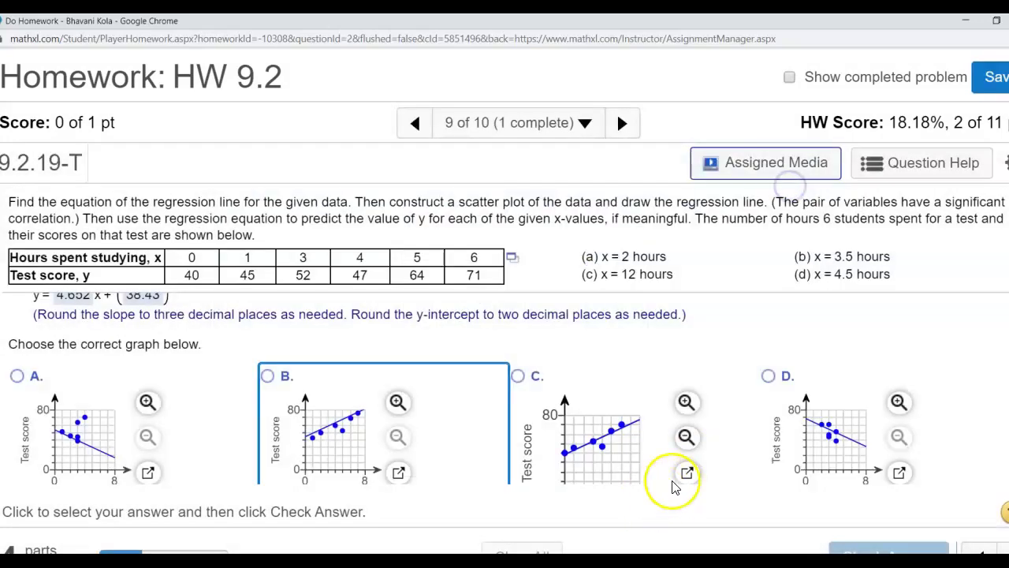
- Select graph choice C as the scatter plot answer, check it, and continue to part (a)
left_click(521, 313)
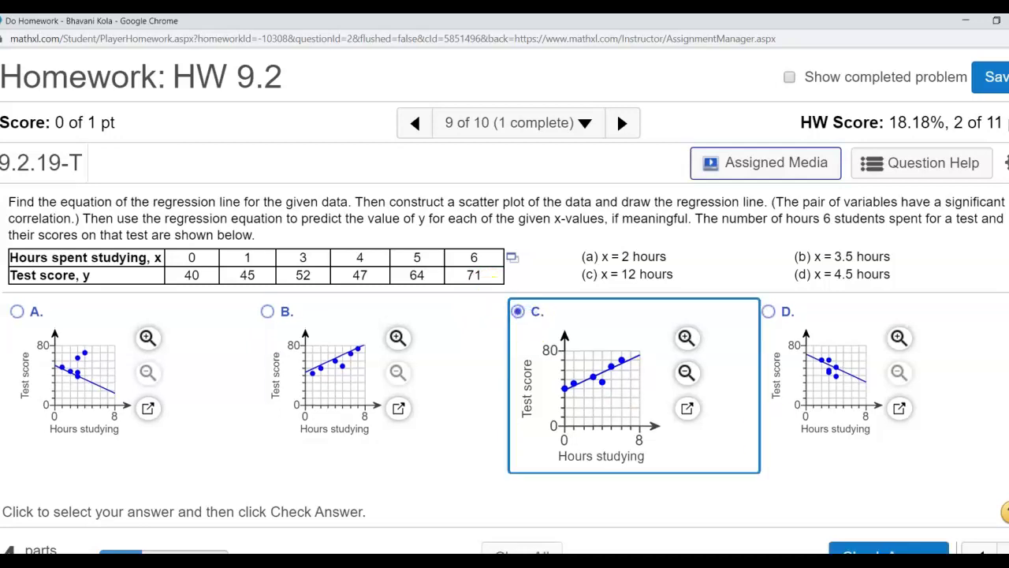
left_click(888, 552)
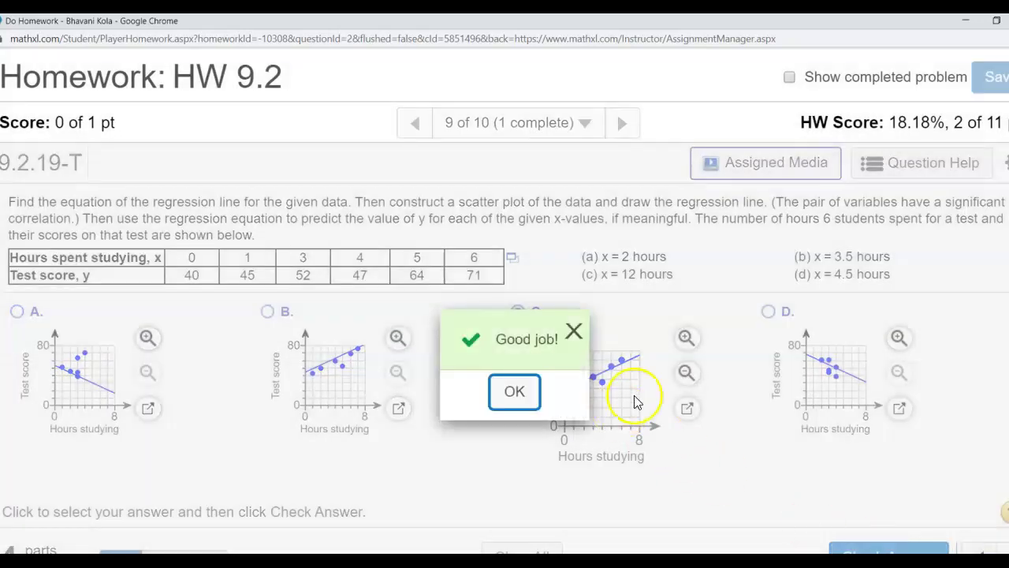
left_click(574, 331)
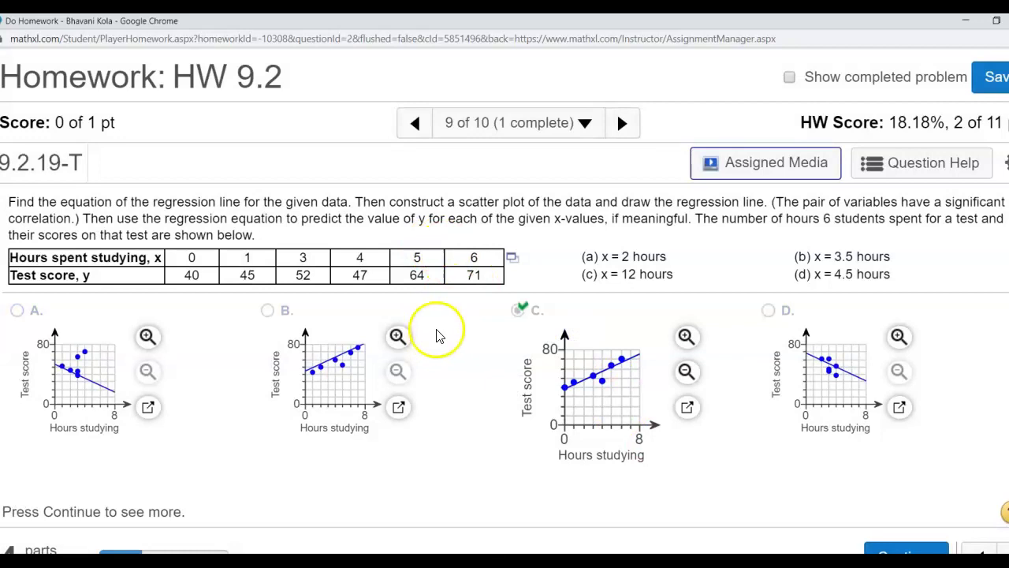
left_click(906, 554)
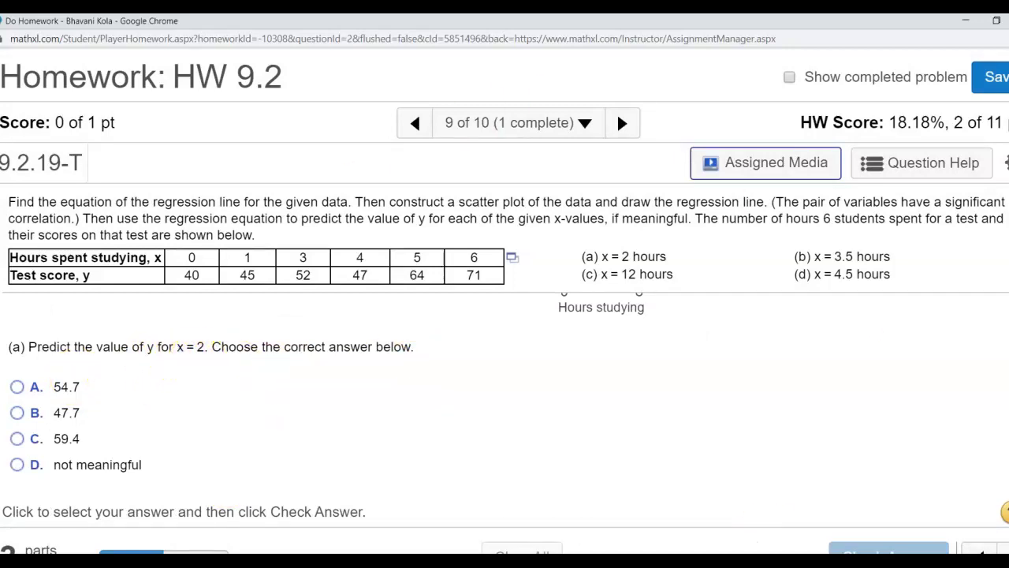
- Switch to Paint 3D, complete the handwritten range from 0 to 7, and list the whole numbers 0 to 7 below it
key("alt+Tab")
left_click_drag(634, 402, 668, 415)
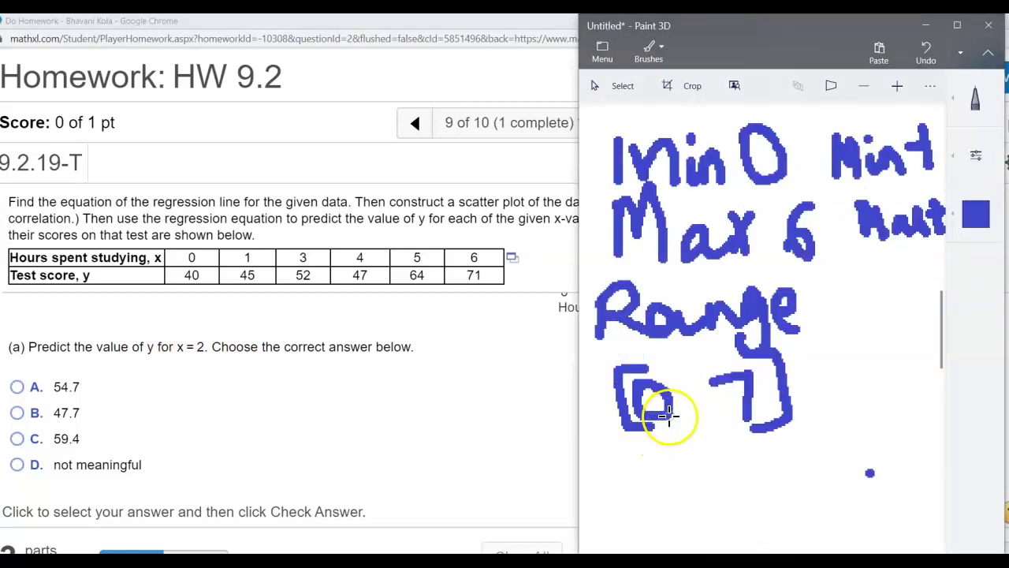
mouse_move(609, 463)
left_mouse_down()
mouse_move(626, 466)
mouse_move(614, 456)
mouse_move(649, 481)
mouse_move(675, 468)
mouse_move(708, 476)
mouse_move(734, 459)
mouse_move(726, 493)
left_mouse_up()
mouse_move(777, 465)
left_mouse_down()
mouse_move(799, 473)
mouse_move(793, 480)
mouse_move(825, 457)
mouse_move(849, 472)
mouse_move(881, 457)
mouse_move(892, 481)
mouse_move(907, 450)
mouse_move(927, 486)
left_mouse_up()
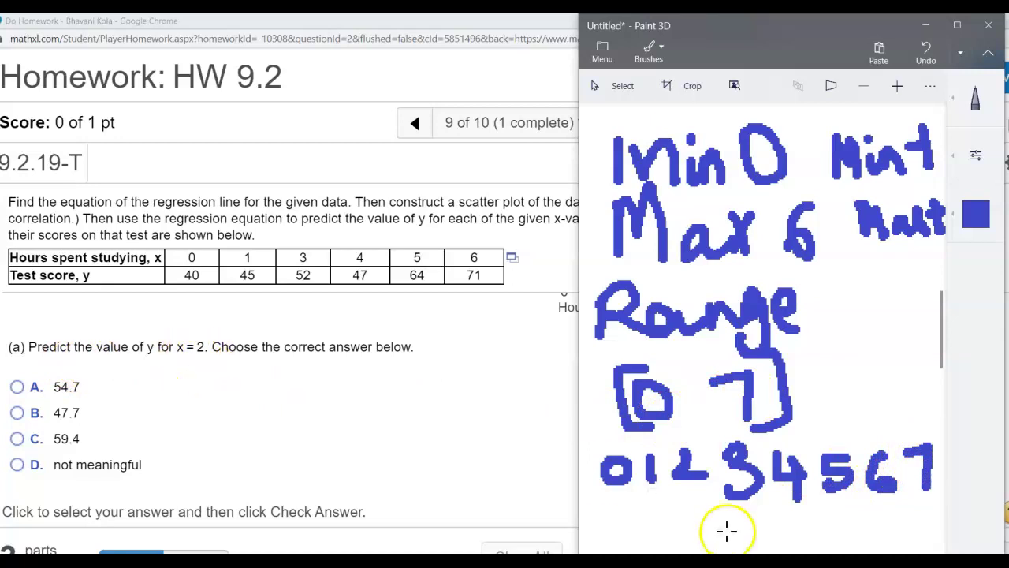
left_click(387, 461)
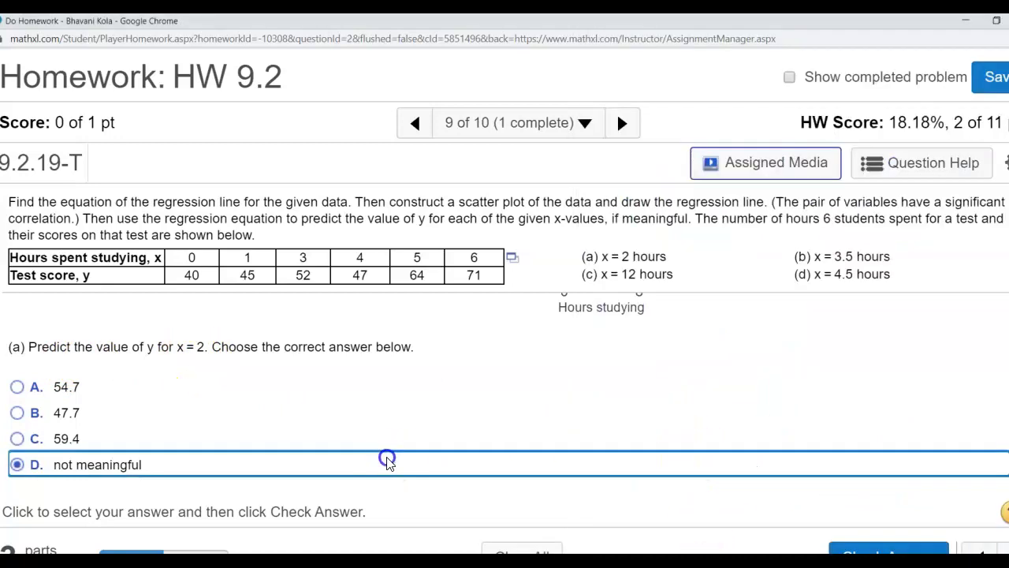
- Switch to StatCrunch, edit the simple linear regression, and set the X value for the prediction of Y to 2
left_click(612, 542)
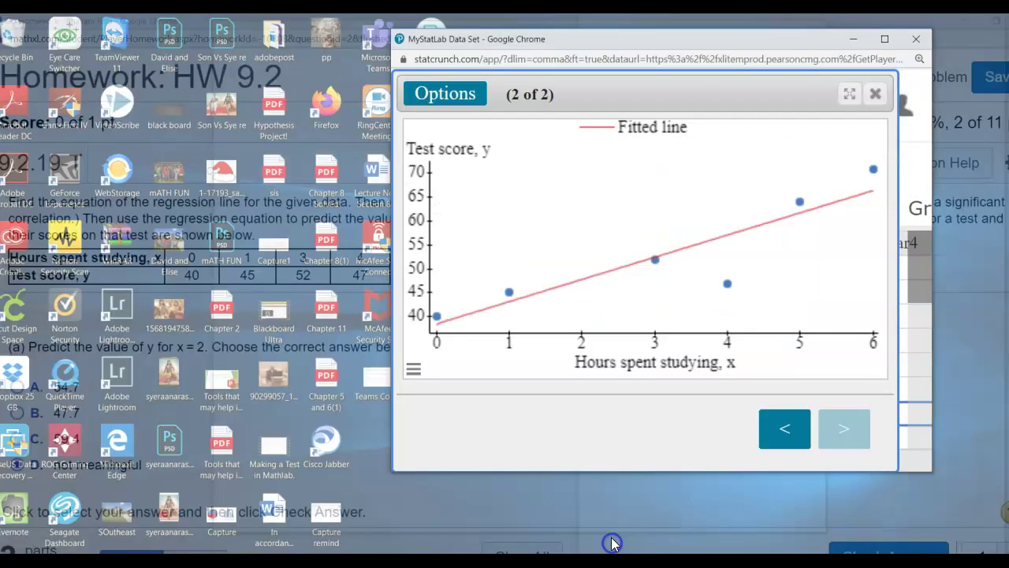
left_click(448, 98)
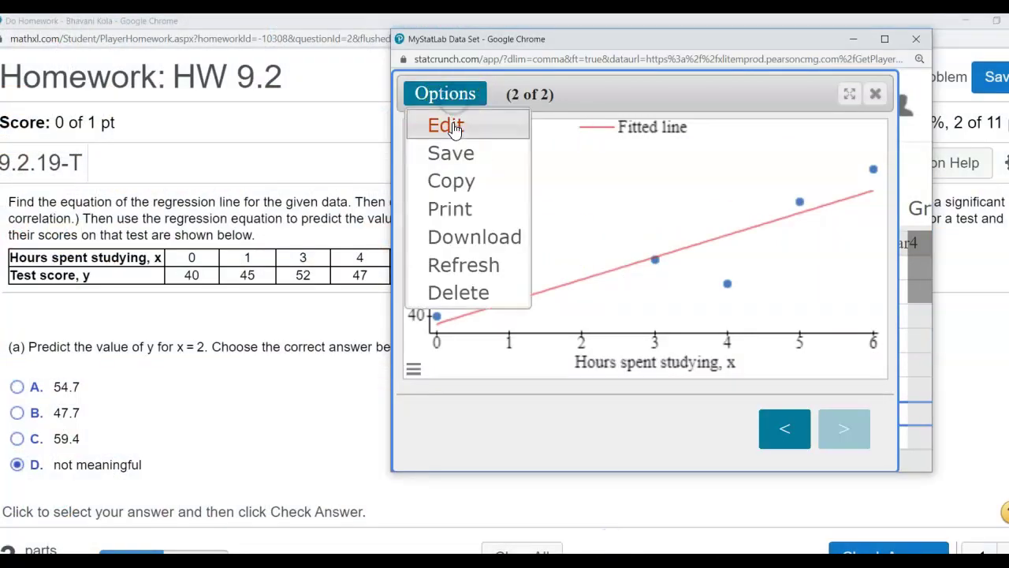
left_click(447, 126)
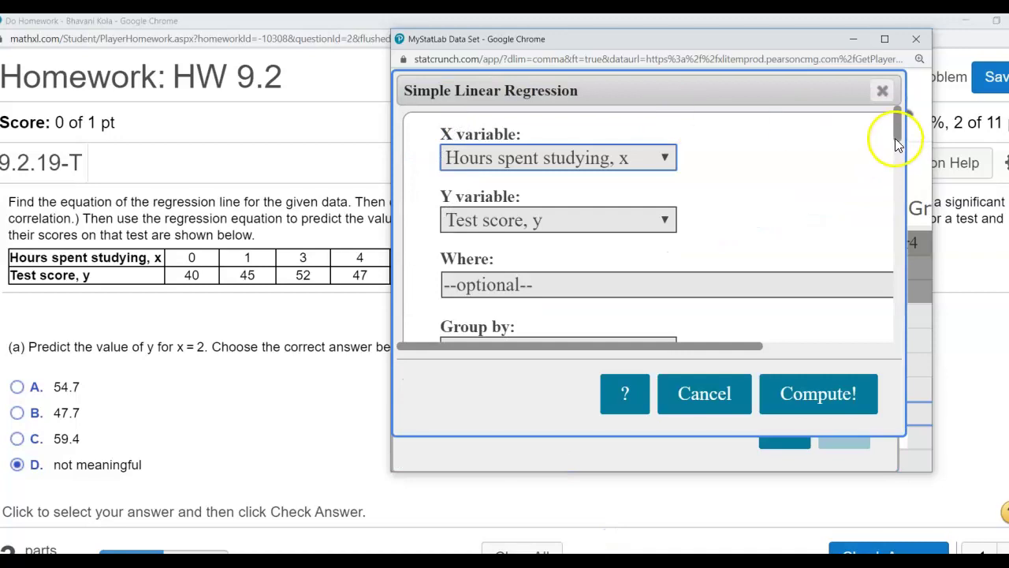
left_click_drag(897, 138, 895, 226)
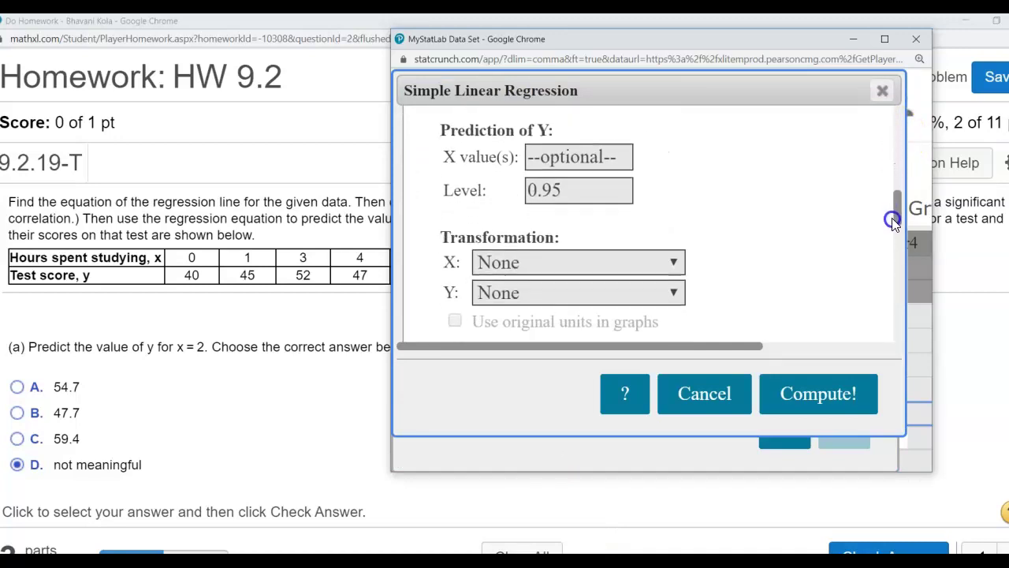
left_click(544, 158)
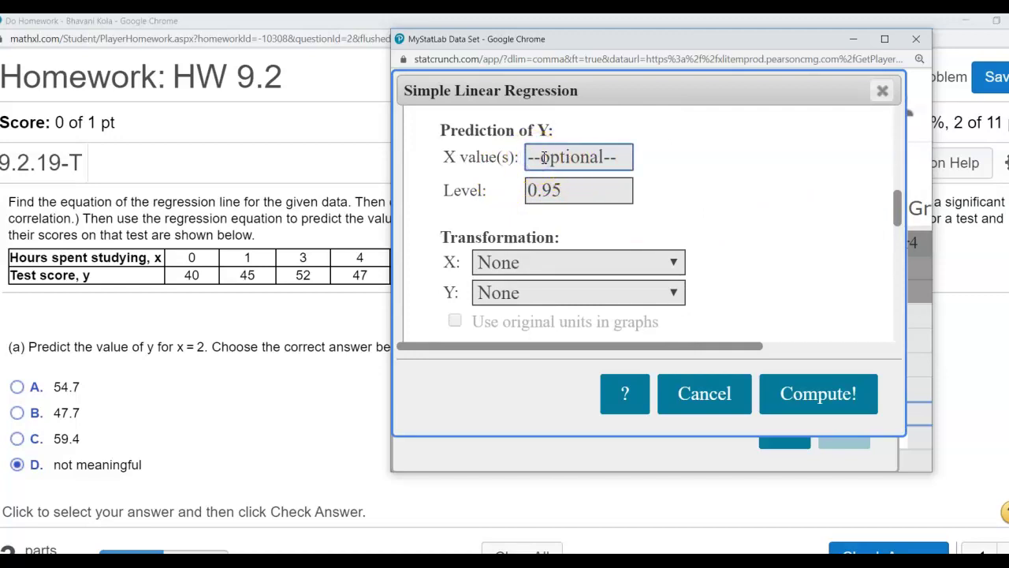
type("2")
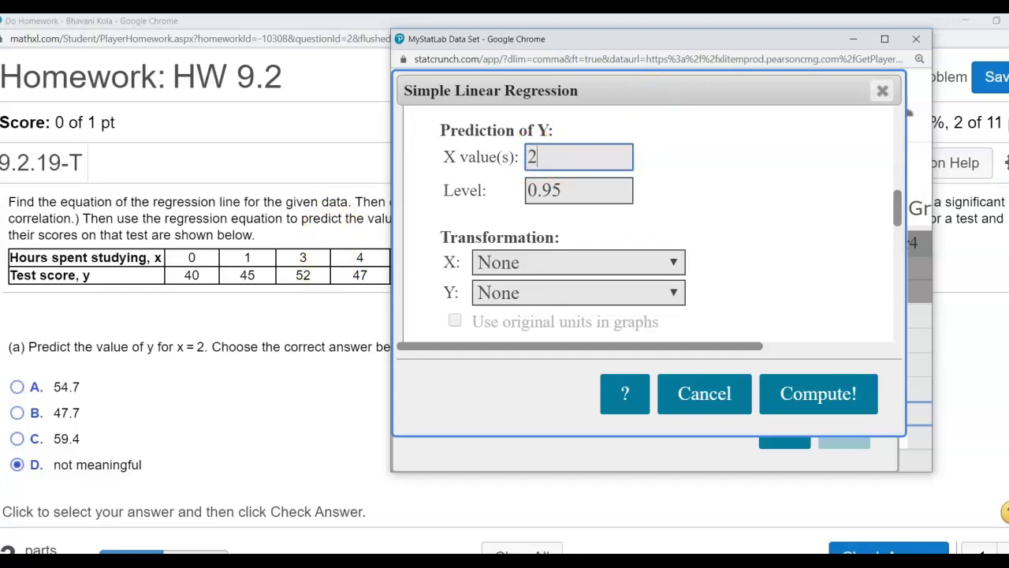
mouse_move(194, 351)
left_mouse_down()
mouse_move(409, 248)
mouse_move(514, 172)
left_mouse_up()
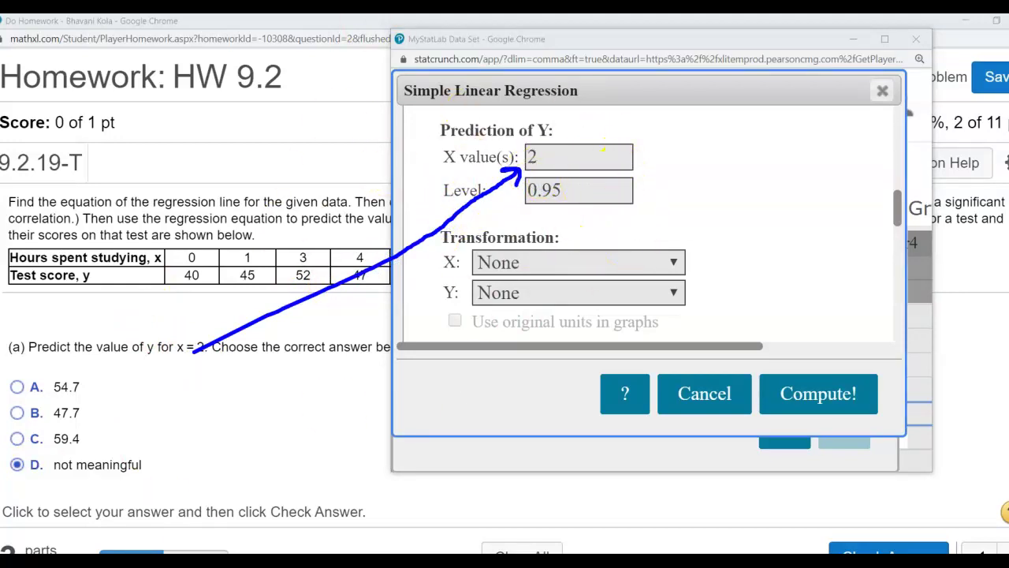
- Review the regression settings, compute the regression, and find the predicted Y for x = 2 in the widened results
scroll(668, 256, "down", 5)
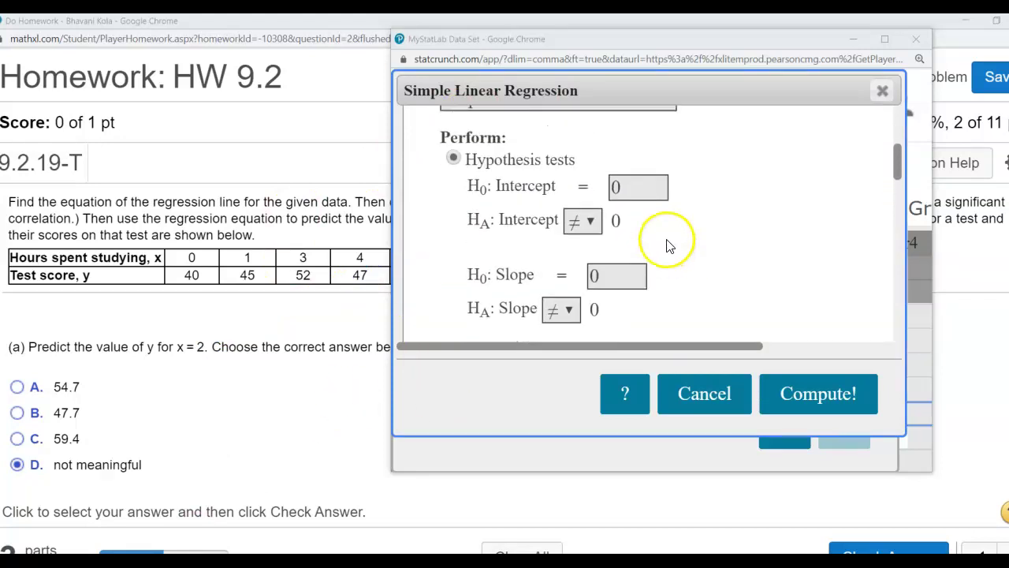
scroll(668, 245, "up", 5)
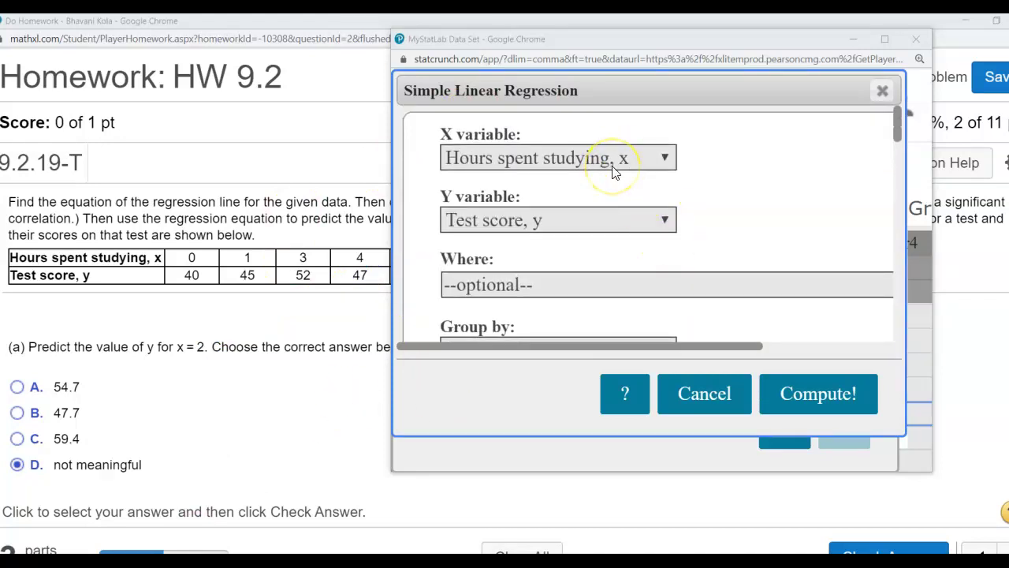
scroll(615, 174, "down", 6)
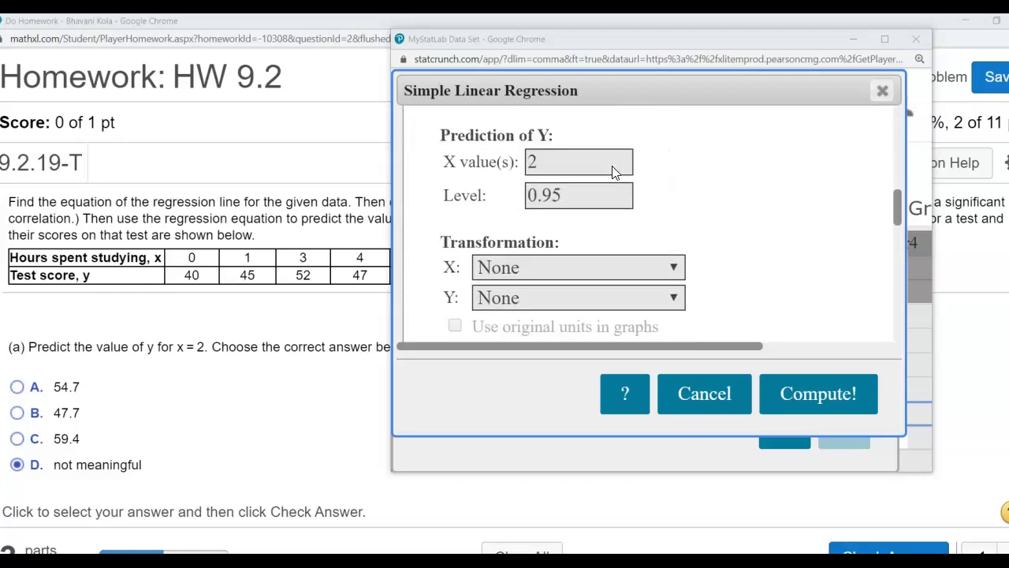
left_click_drag(108, 393, 498, 212)
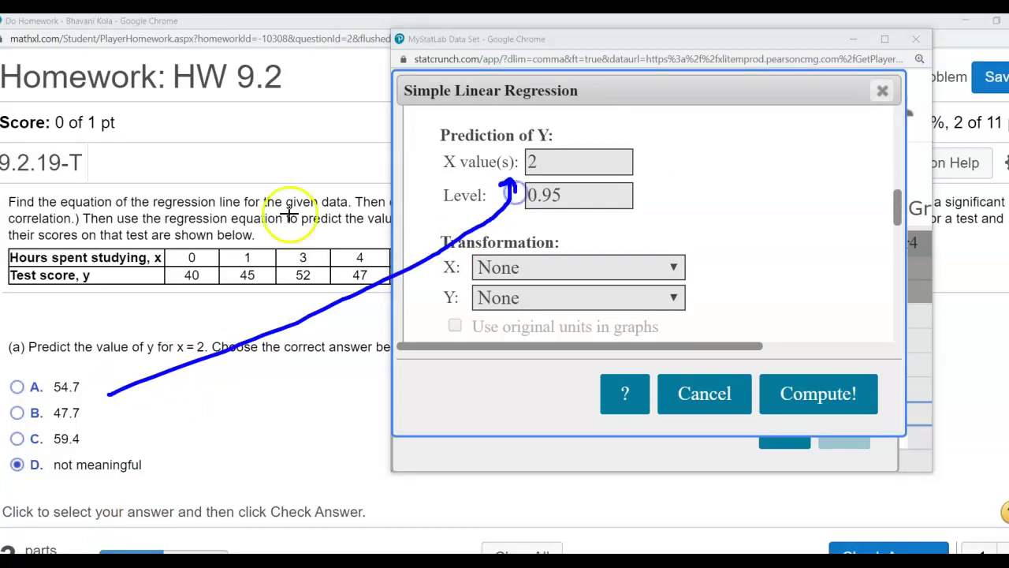
left_click(836, 395)
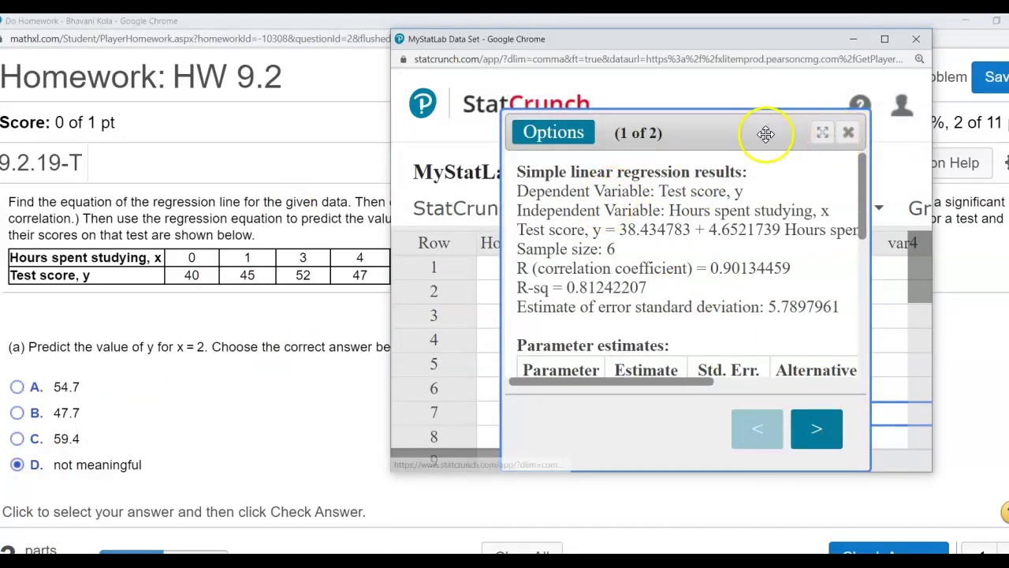
left_click_drag(503, 192, 401, 191)
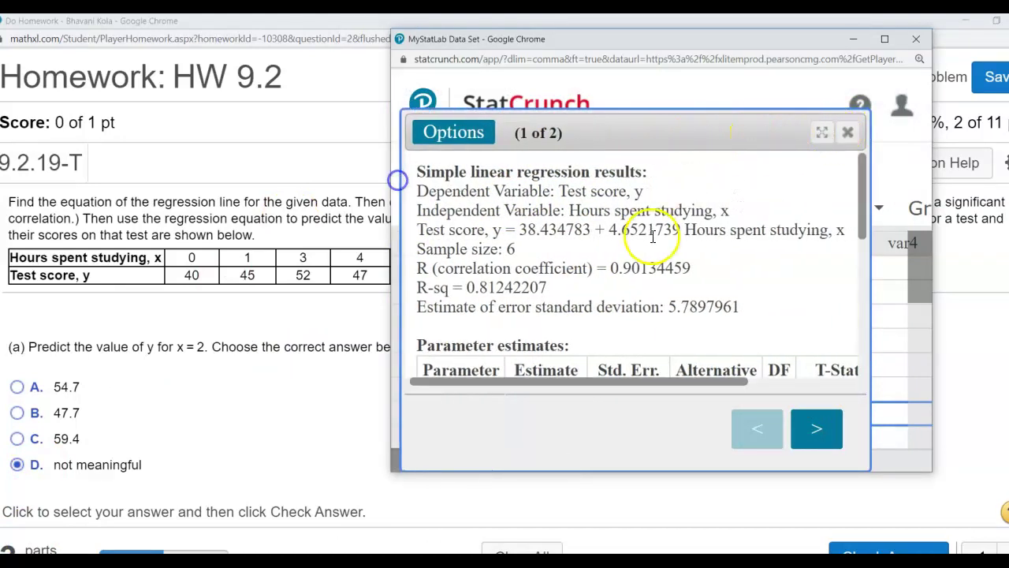
scroll(653, 238, "down", 3)
scroll(654, 239, "down", 3)
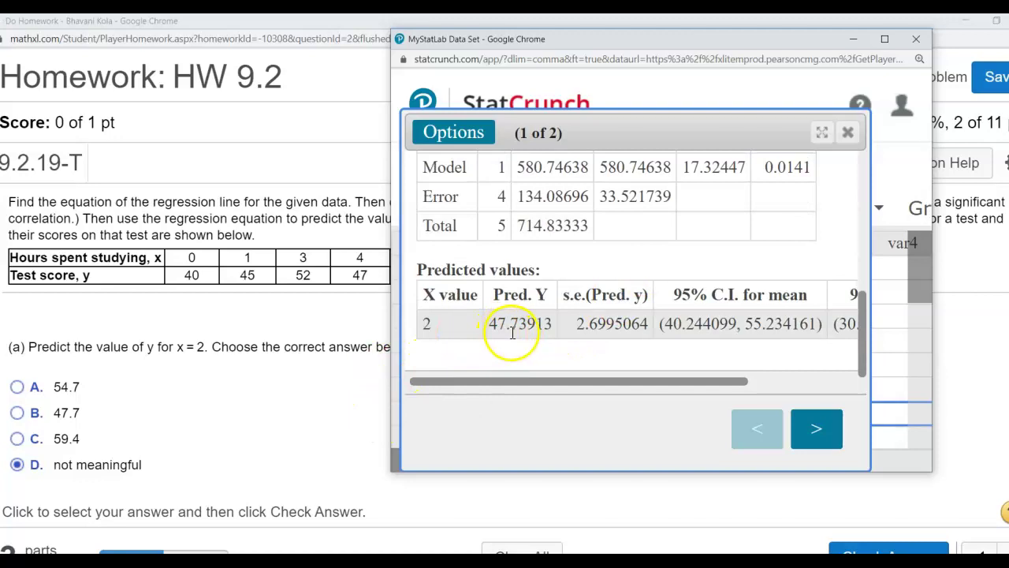
- Answer part (a) with choice B, 47.7, check the answer, and continue to part (b)
left_click(17, 413)
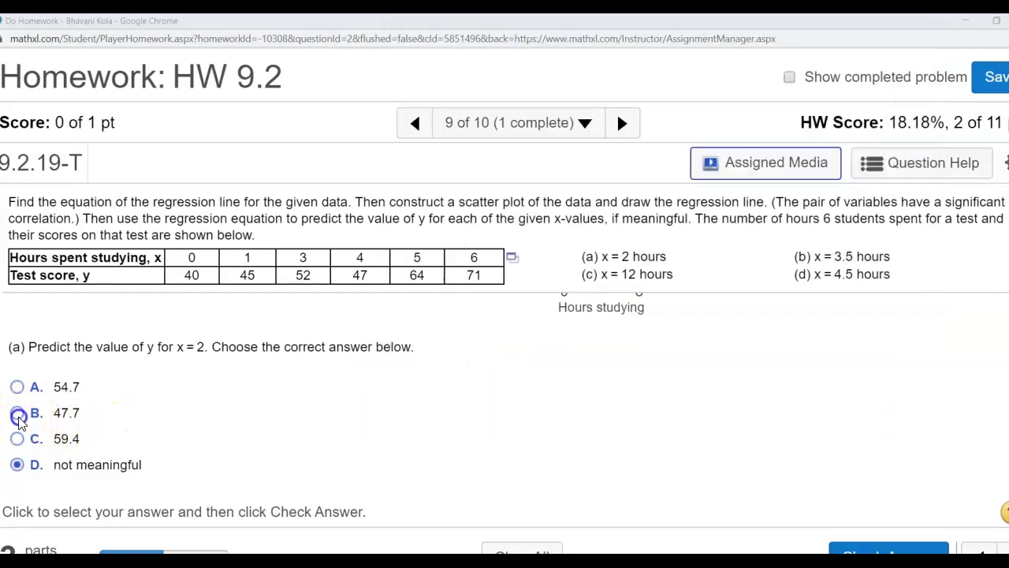
left_click(868, 550)
left_click(630, 449)
left_click(574, 332)
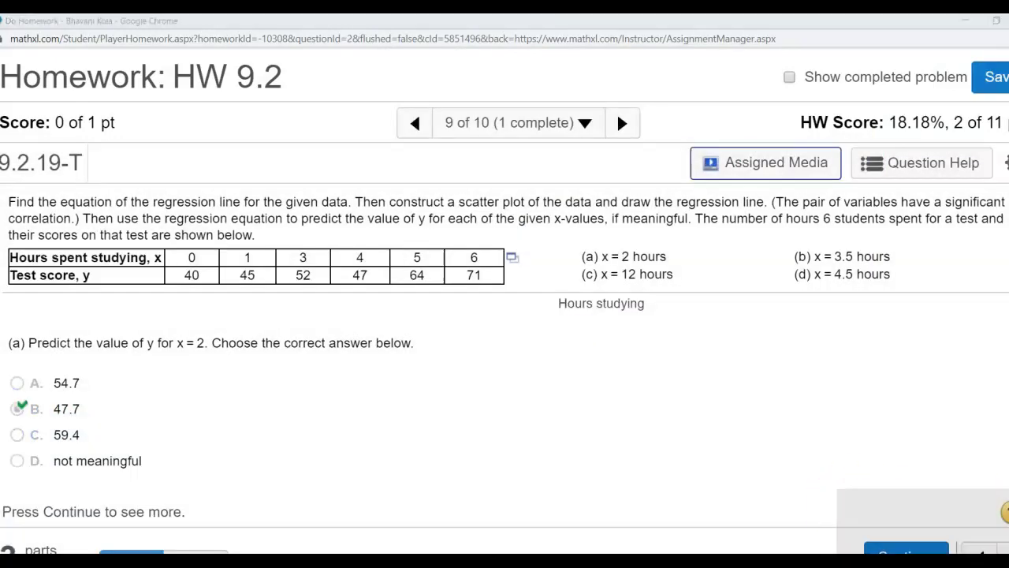
left_click(906, 551)
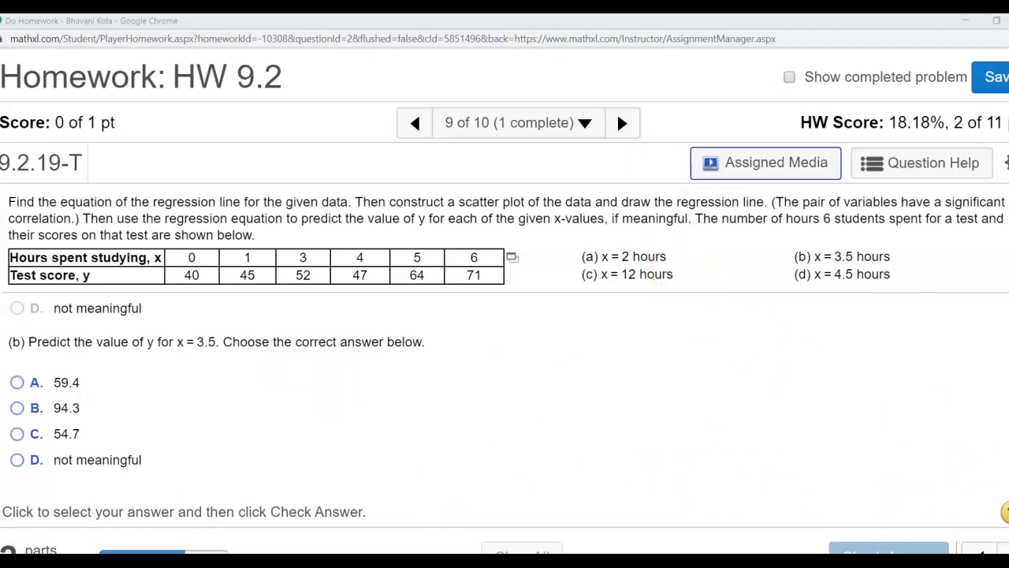
- Handwrite the part (b) substitution y = 4.652·(3.5) + 38.43 beside the regression equation on the homework page
scroll(504, 386, "up", 6)
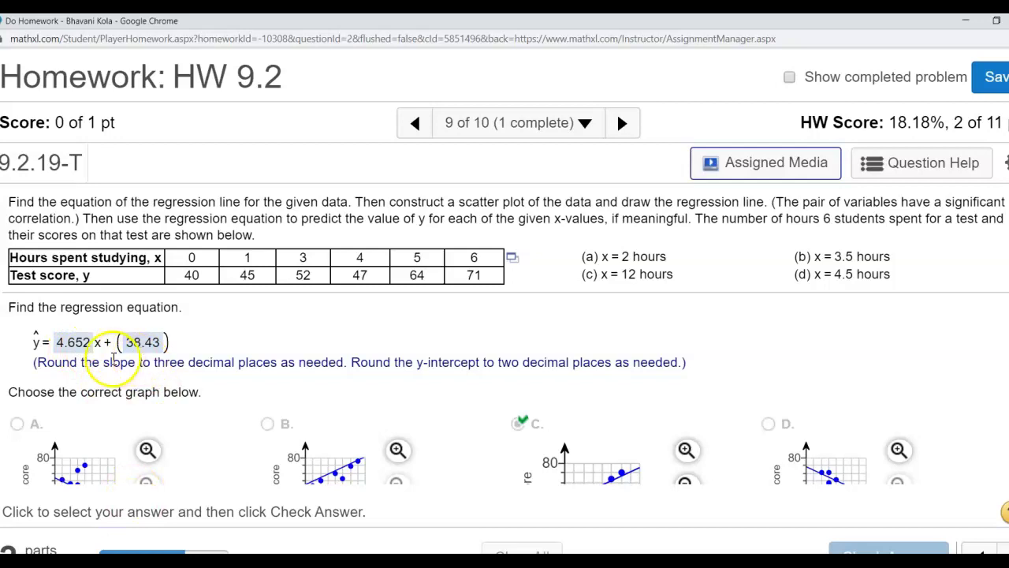
scroll(154, 449, "down", 5)
scroll(154, 465, "down", 2)
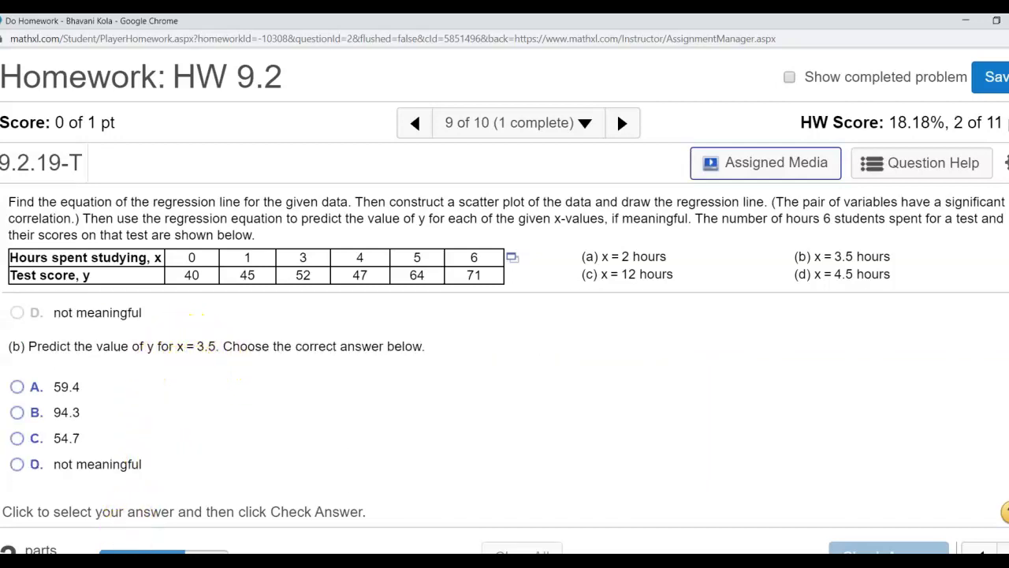
left_click(130, 564)
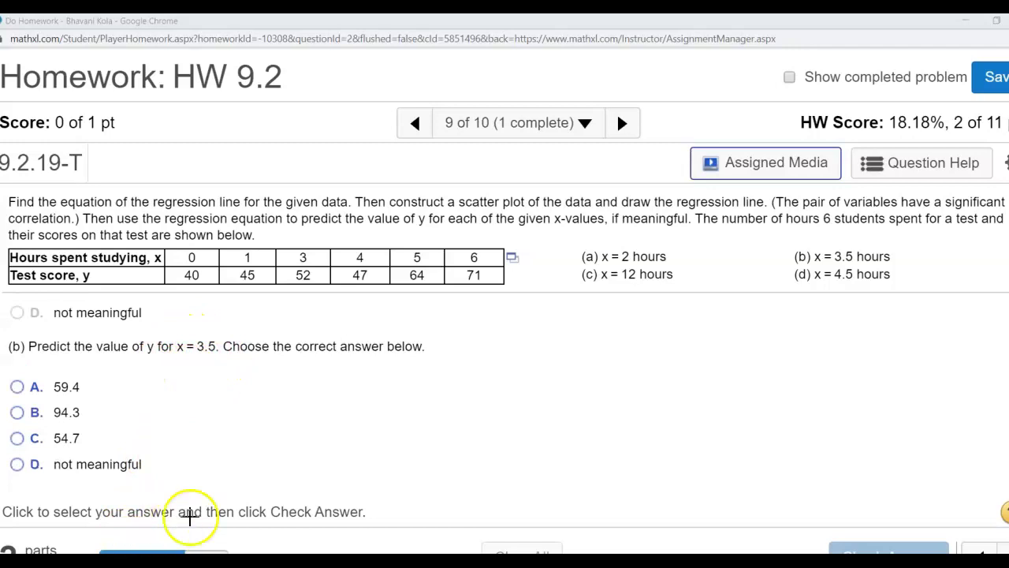
scroll(277, 459, "up", 3)
scroll(277, 459, "up", 3)
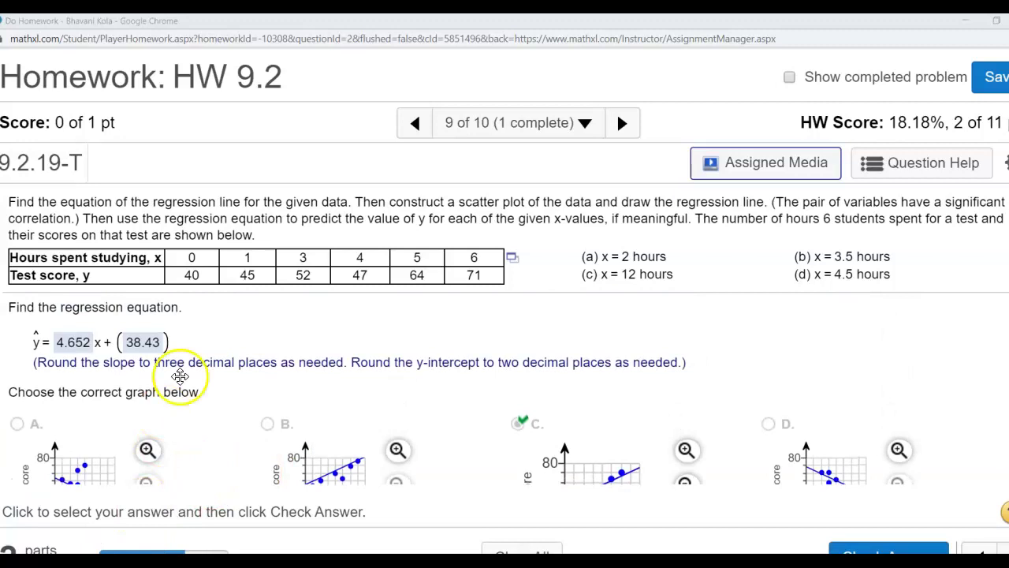
mouse_move(225, 318)
left_mouse_down()
mouse_move(295, 324)
mouse_move(315, 338)
mouse_move(355, 333)
mouse_move(340, 352)
left_mouse_up()
left_click(368, 325)
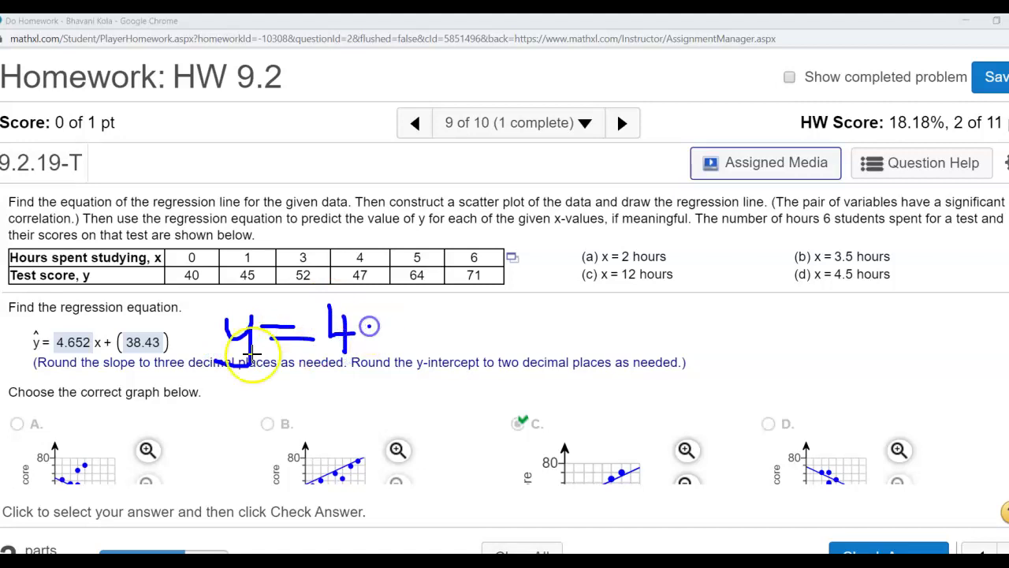
mouse_move(393, 312)
left_mouse_down()
mouse_move(405, 342)
mouse_move(473, 347)
left_mouse_up()
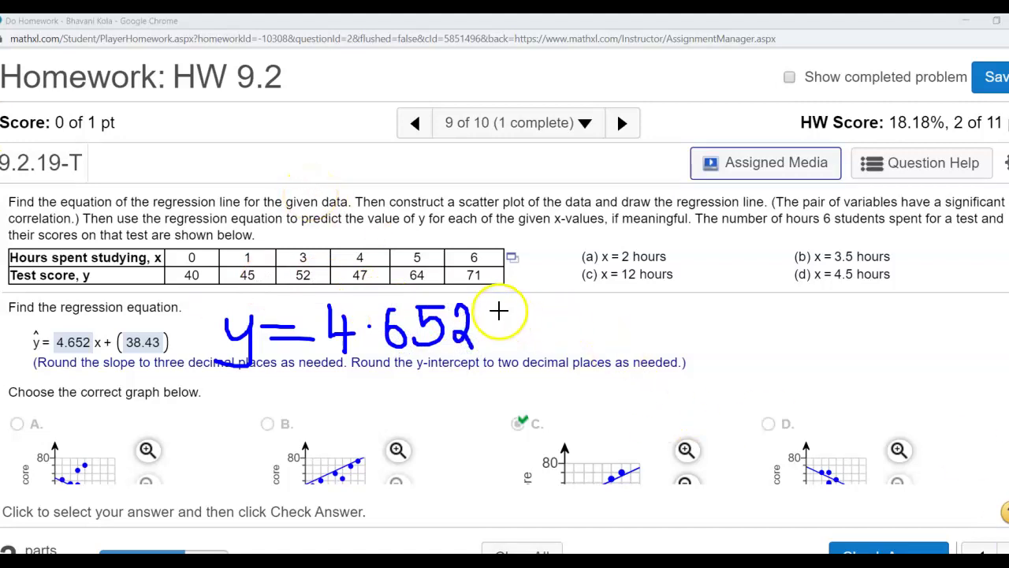
left_click(484, 339)
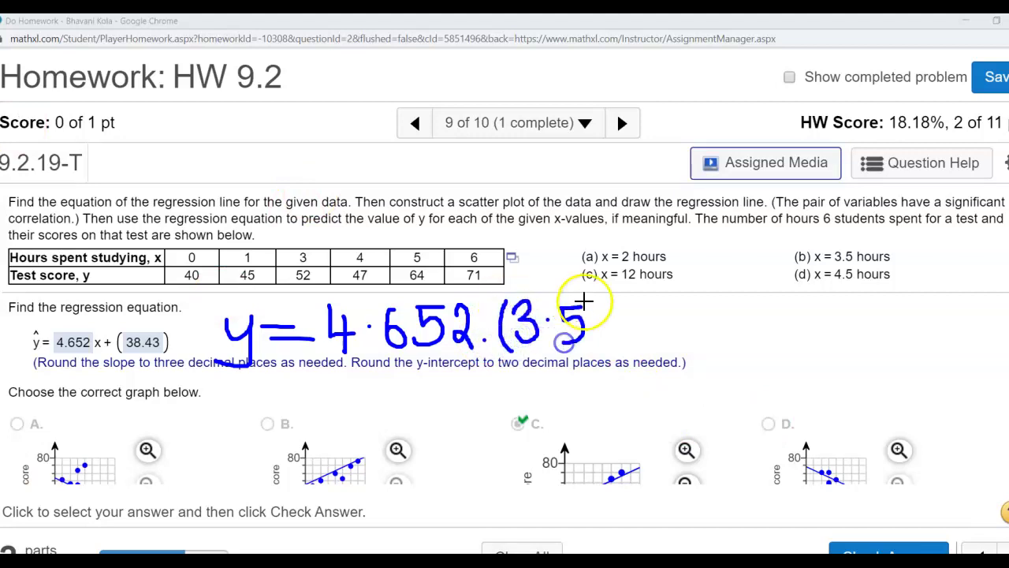
left_click_drag(590, 298, 604, 359)
mouse_move(629, 327)
left_mouse_down()
mouse_move(654, 328)
mouse_move(667, 344)
left_mouse_up()
mouse_move(704, 307)
left_mouse_down()
mouse_move(719, 306)
mouse_move(712, 341)
left_mouse_up()
left_click(736, 324)
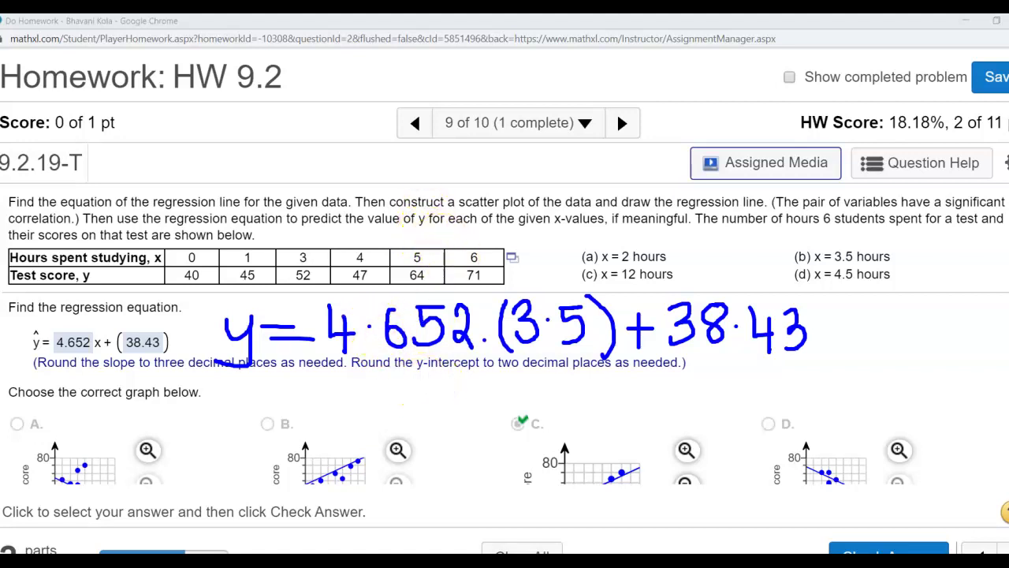
- Handwrite the result = 54.7 beneath the part (b) substitution on the homework page
mouse_move(730, 366)
left_mouse_down()
mouse_move(759, 366)
mouse_move(781, 400)
left_mouse_up()
left_click_drag(823, 359, 843, 387)
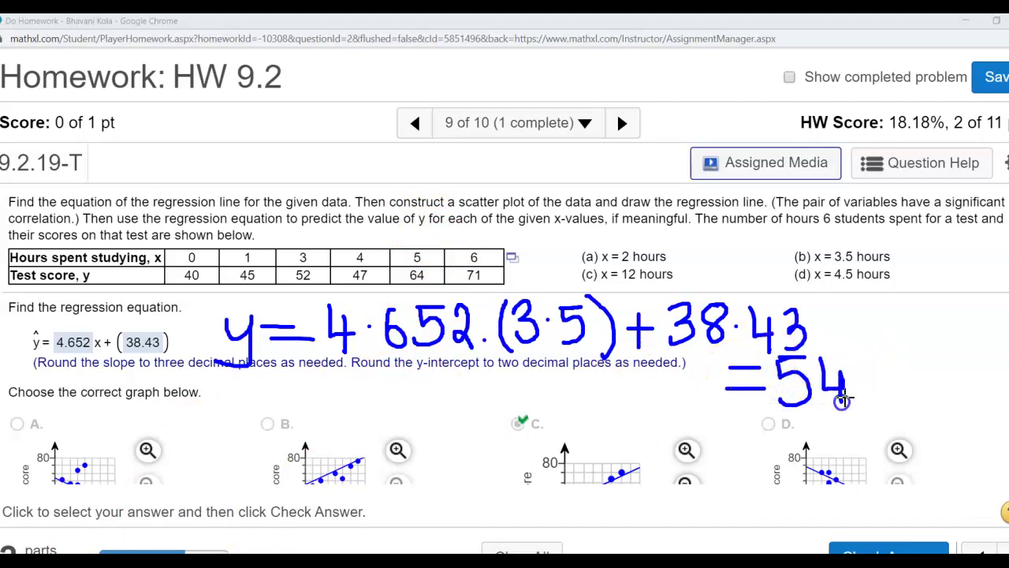
left_click_drag(863, 349, 909, 389)
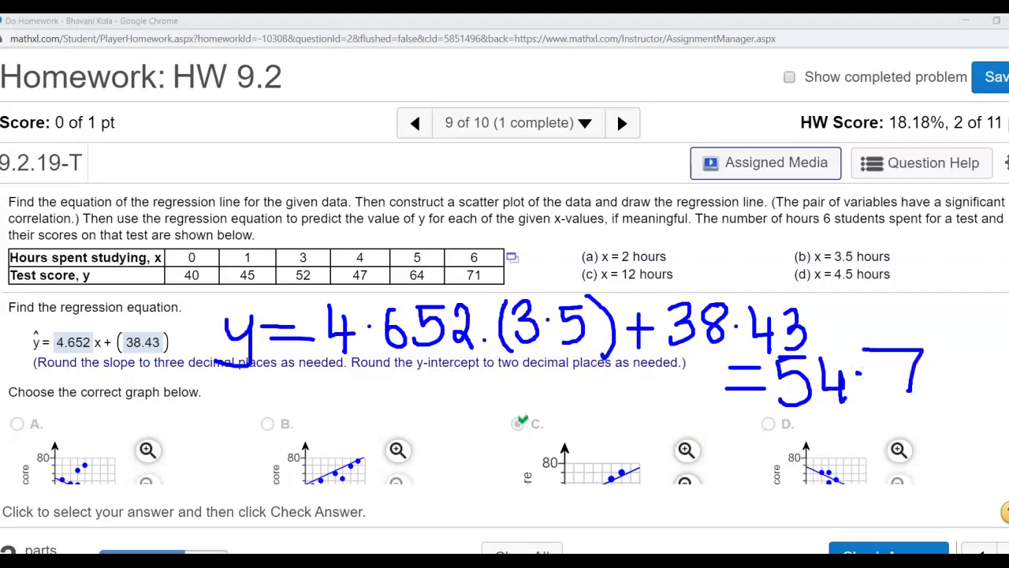
- Clear the handwriting from the homework page, then answer part (b) with choice C, 54.7, and check the answer
left_click(129, 550)
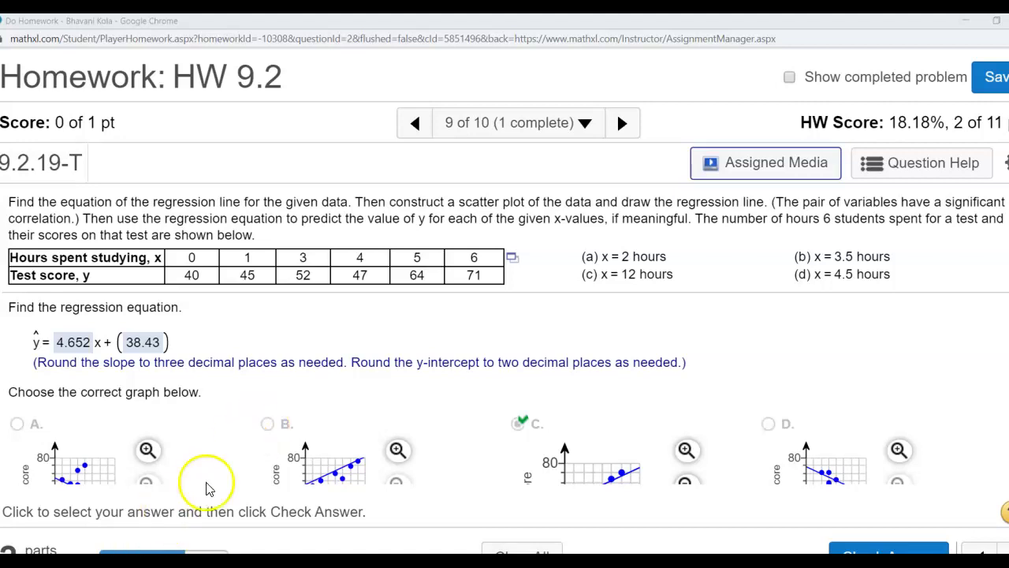
scroll(212, 481, "down", 5)
scroll(224, 470, "down", 2)
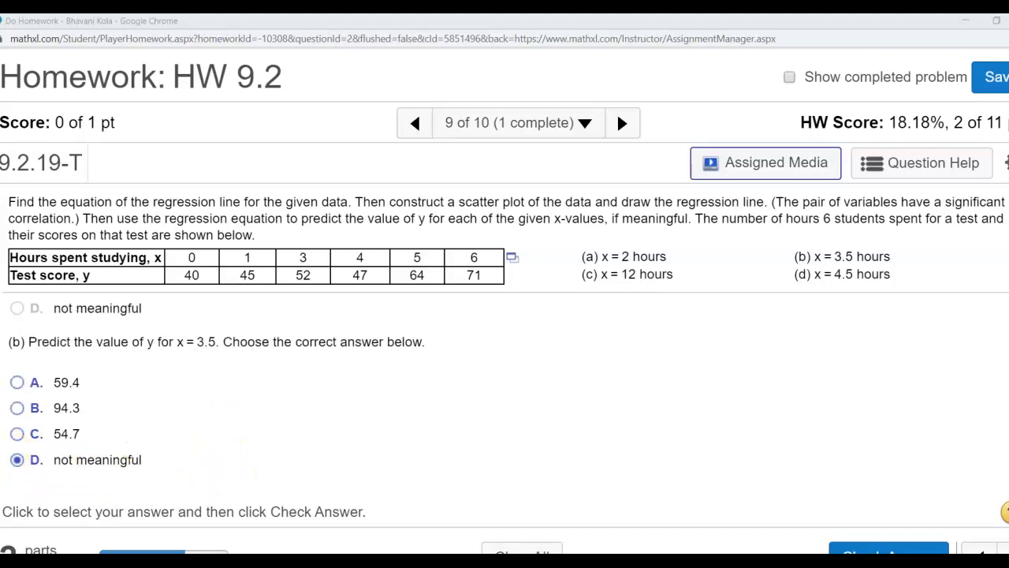
left_click(17, 434)
left_click(889, 550)
left_click(514, 390)
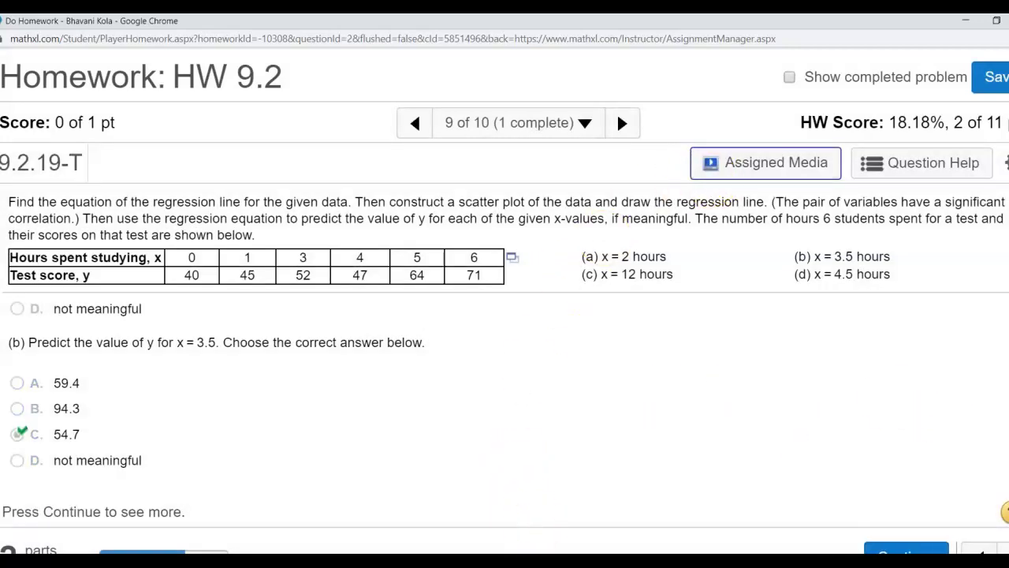
- Switch to StatCrunch, edit the simple linear regression, and set the X value for the prediction of Y to 3.5
mouse_move(439, 561)
left_click(547, 524)
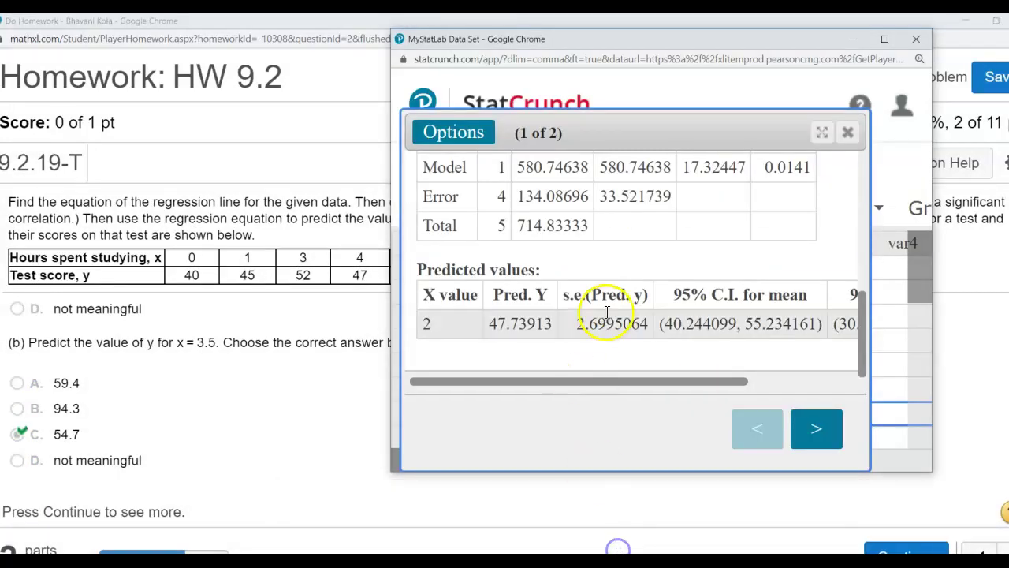
left_click(453, 132)
left_click(463, 167)
scroll(574, 203, "down", 6)
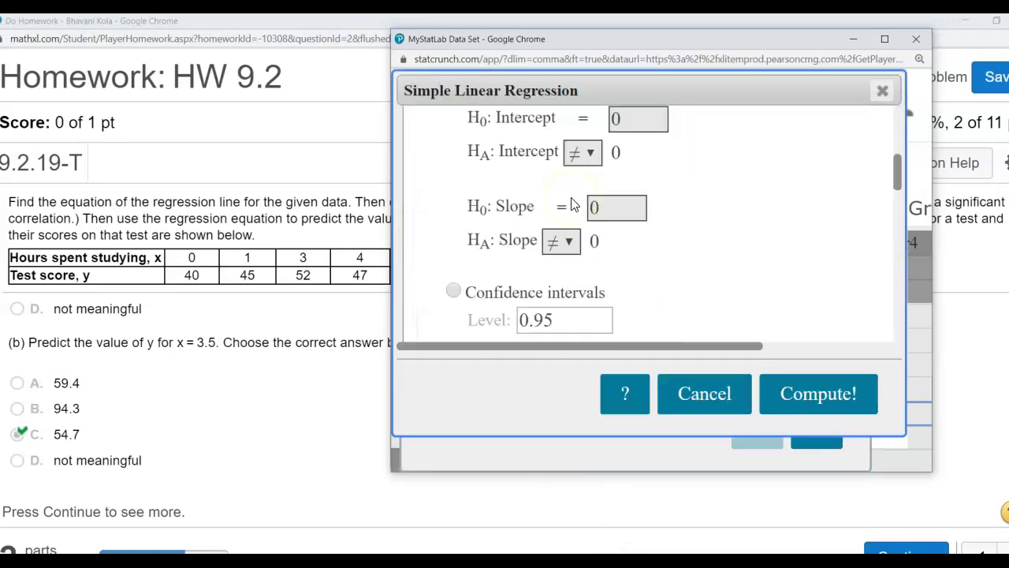
left_click_drag(548, 229, 512, 235)
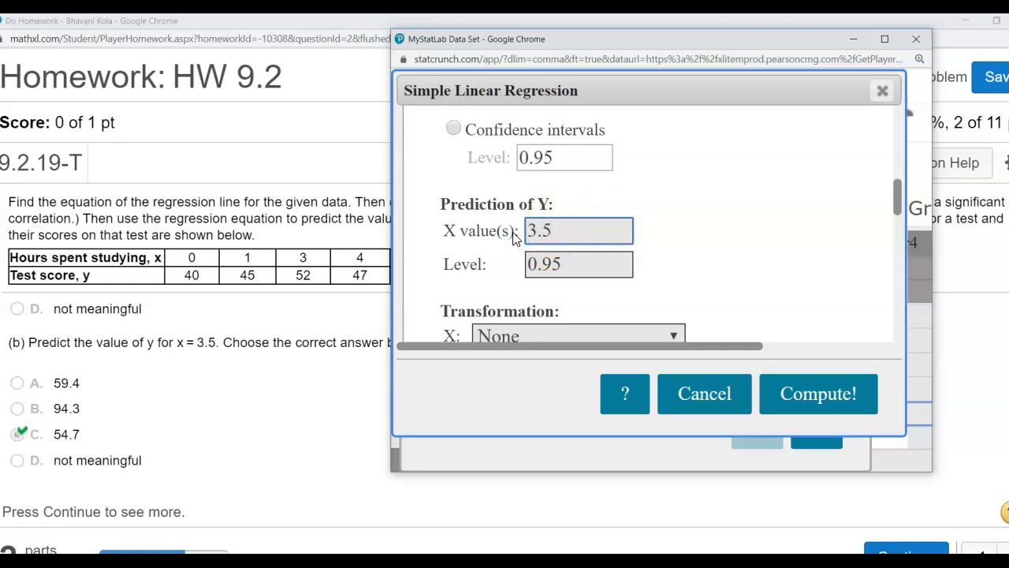
- Compute the regression and highlight the predicted Y for x = 3.5 in the predicted values table
scroll(687, 308, "up", 10)
scroll(692, 286, "down", 10)
left_click(784, 394)
scroll(691, 268, "down", 5)
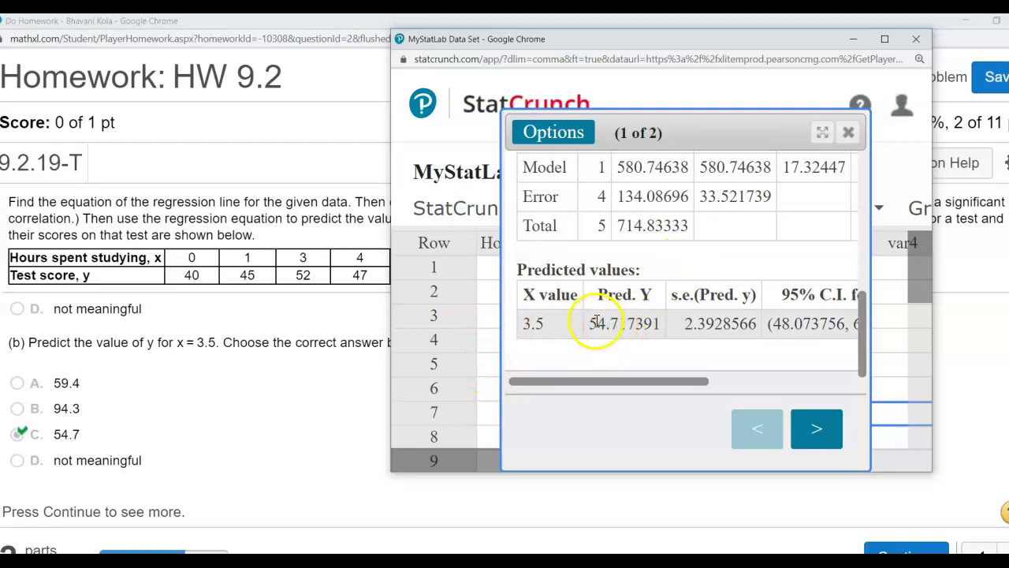
left_click_drag(591, 323, 648, 323)
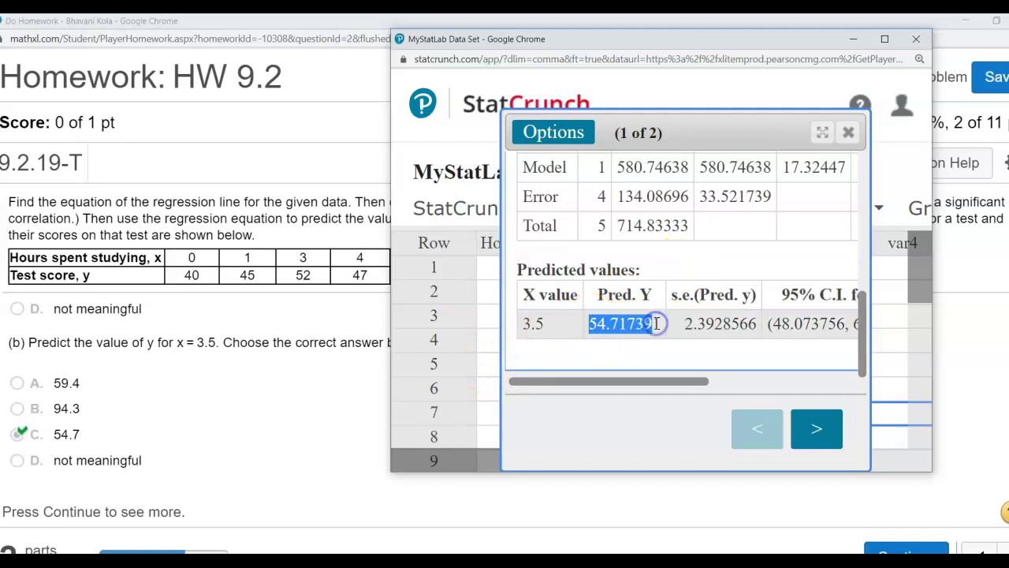
- Return to the homework, continue to part (c), and bring up the handwritten range notes in Paint 3D
left_click(211, 453)
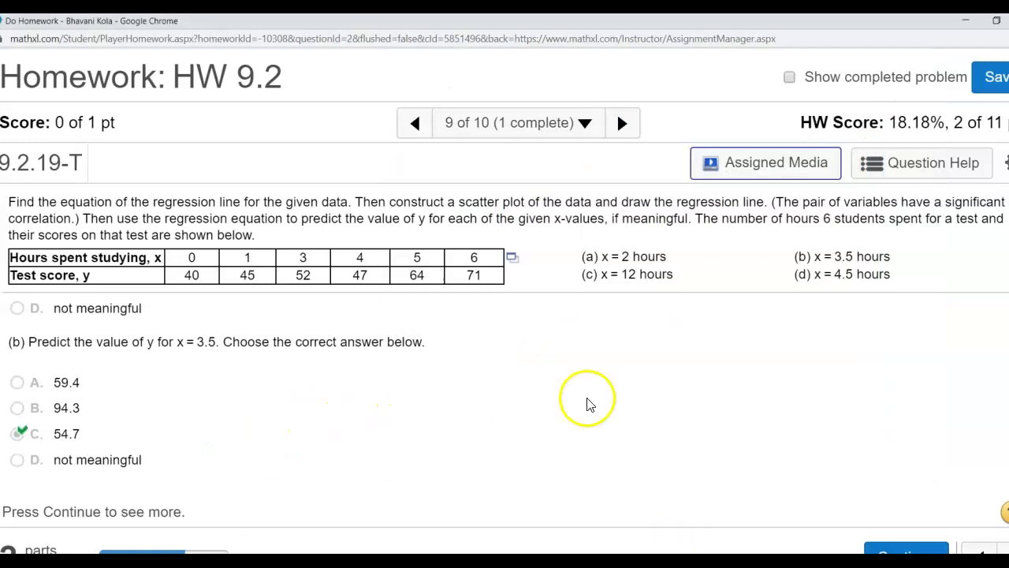
left_click(907, 552)
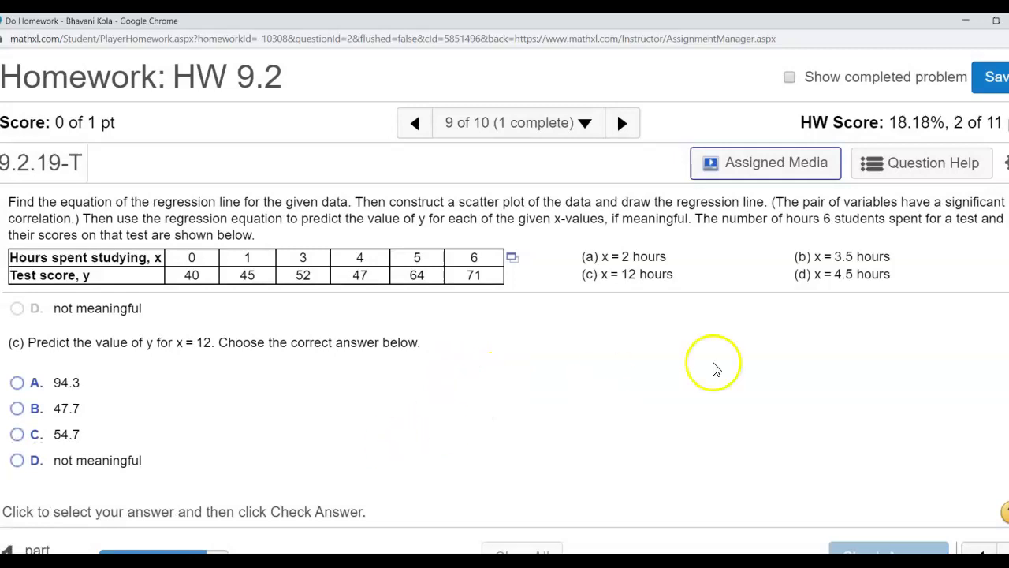
left_click(403, 432)
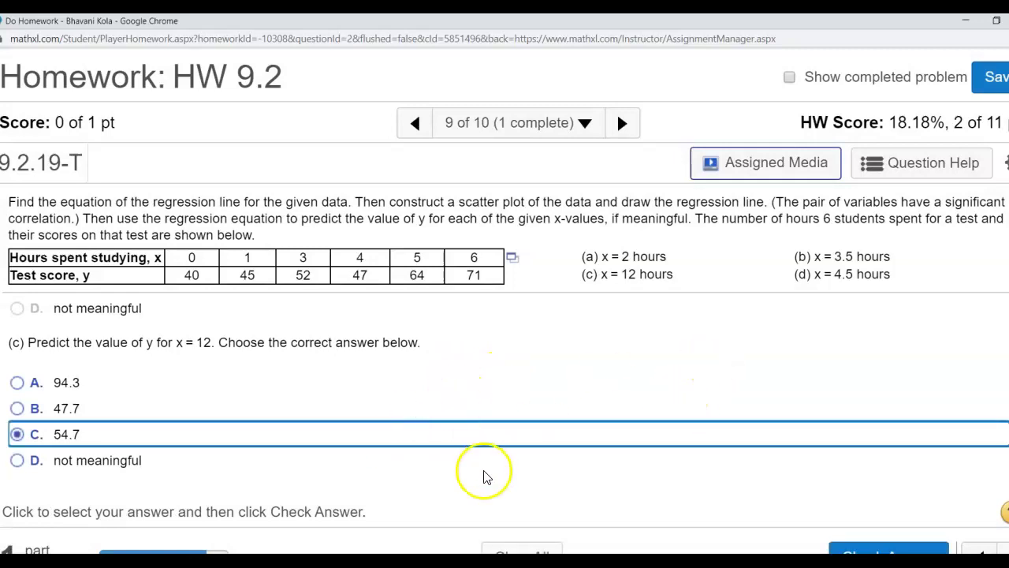
scroll(221, 371, "up", 2)
scroll(221, 371, "down", 2)
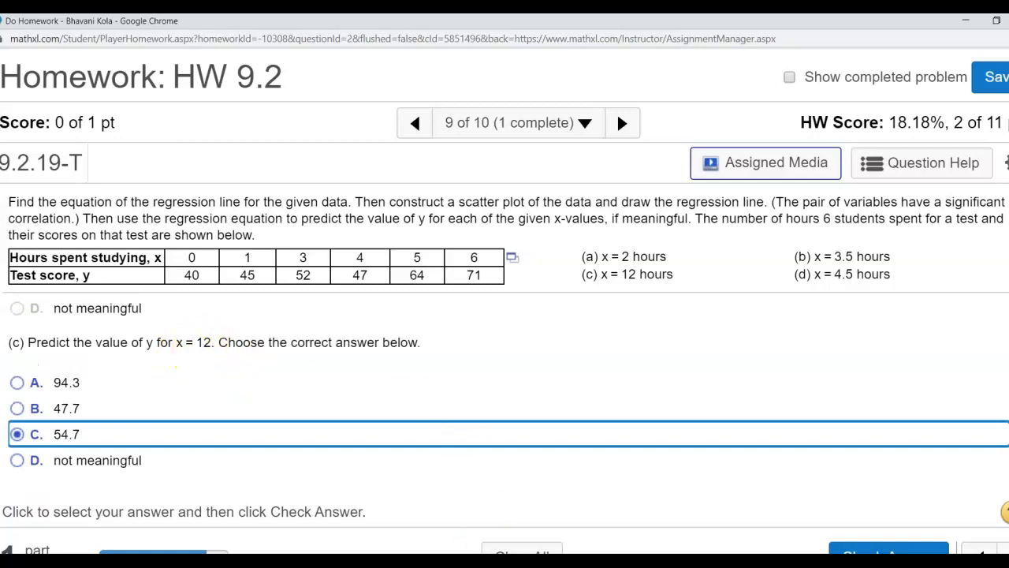
left_click(478, 561)
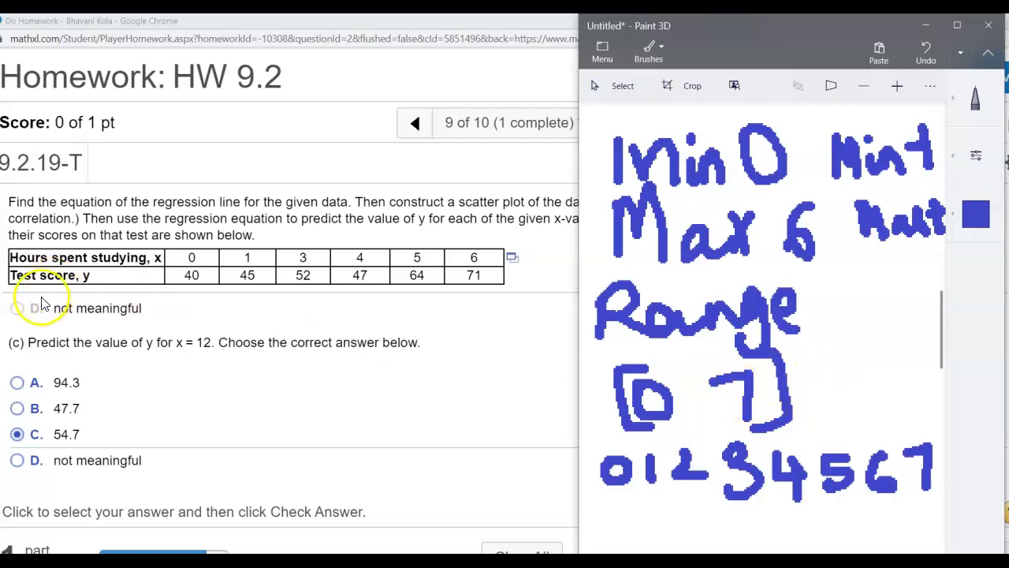
- Answer part (c) with choice D, not meaningful, check the answer, and continue to part (d)
left_click(19, 462)
left_click(891, 553)
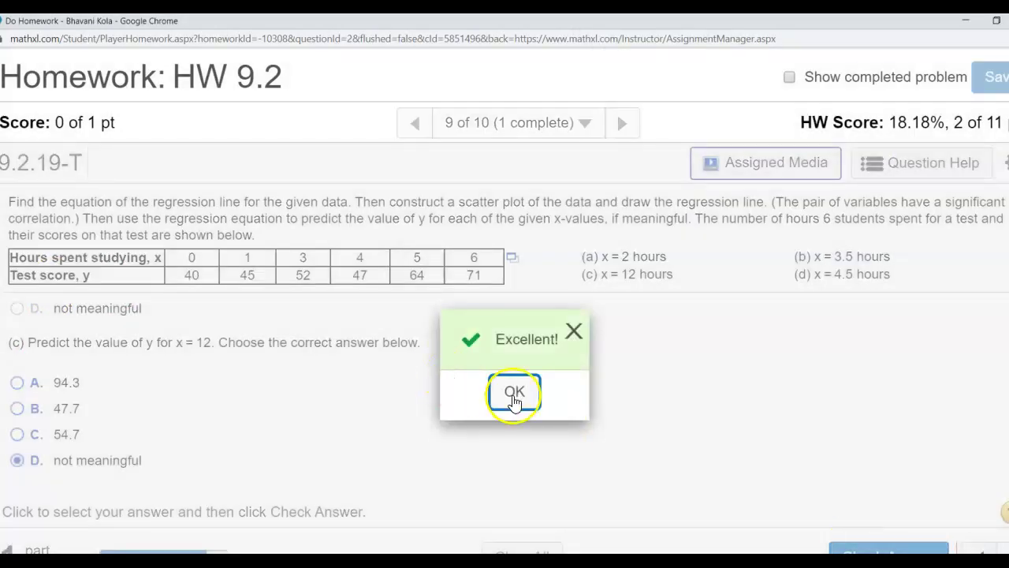
left_click(515, 393)
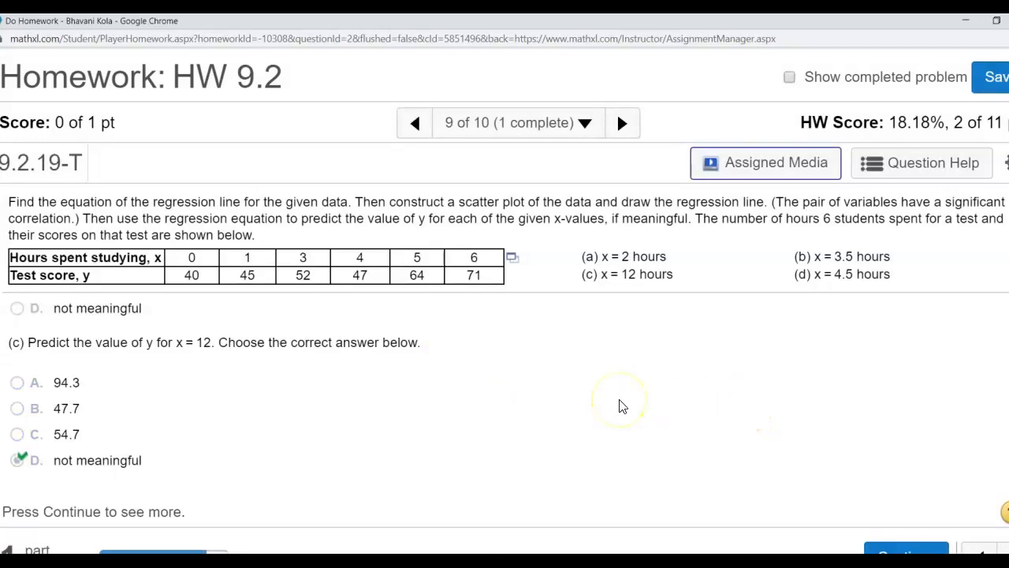
left_click(907, 552)
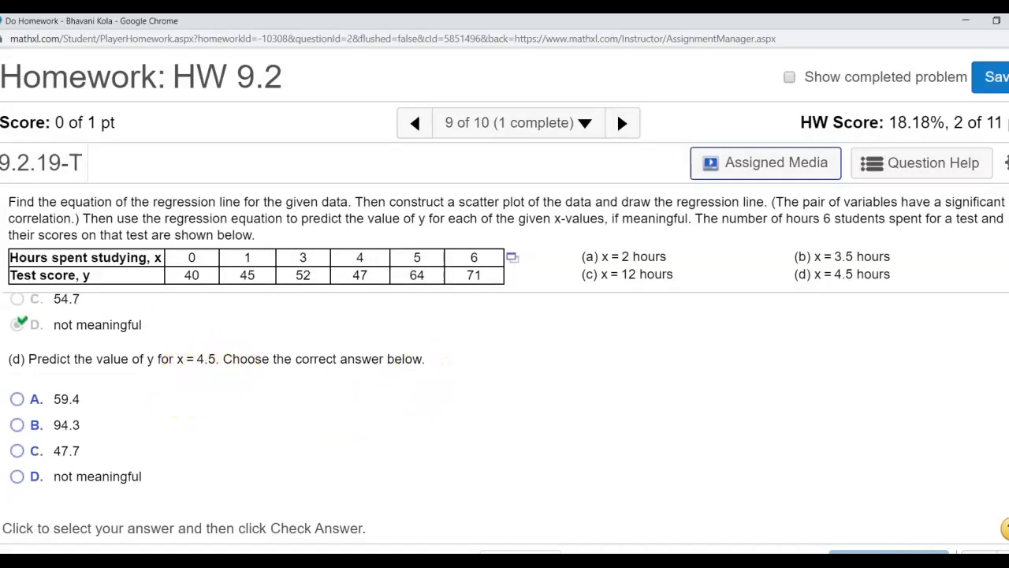
- Switch to StatCrunch, reopen the regression settings, and set the X value for the prediction of Y to 4.5
mouse_move(521, 551)
left_click(604, 536)
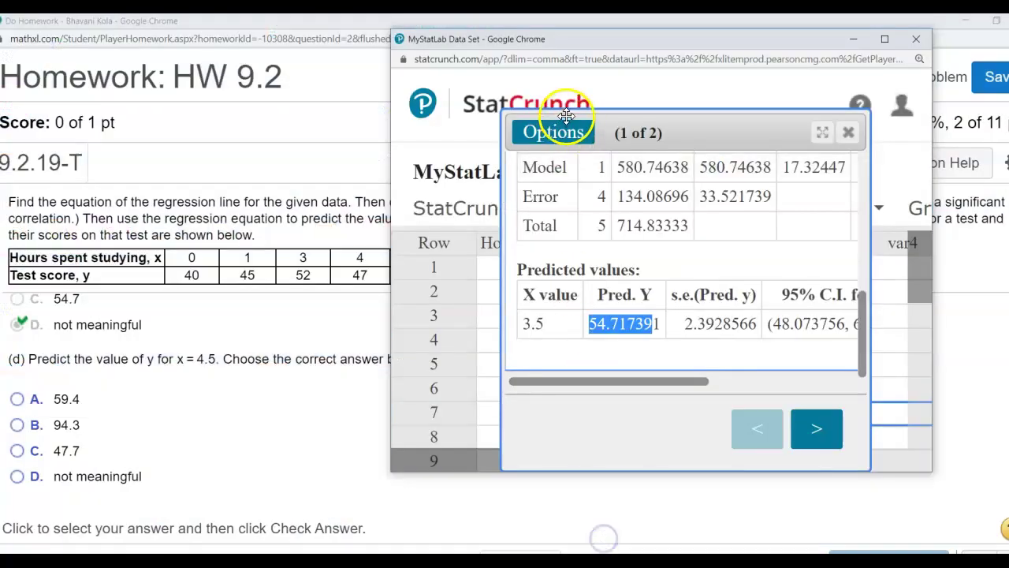
left_click(556, 132)
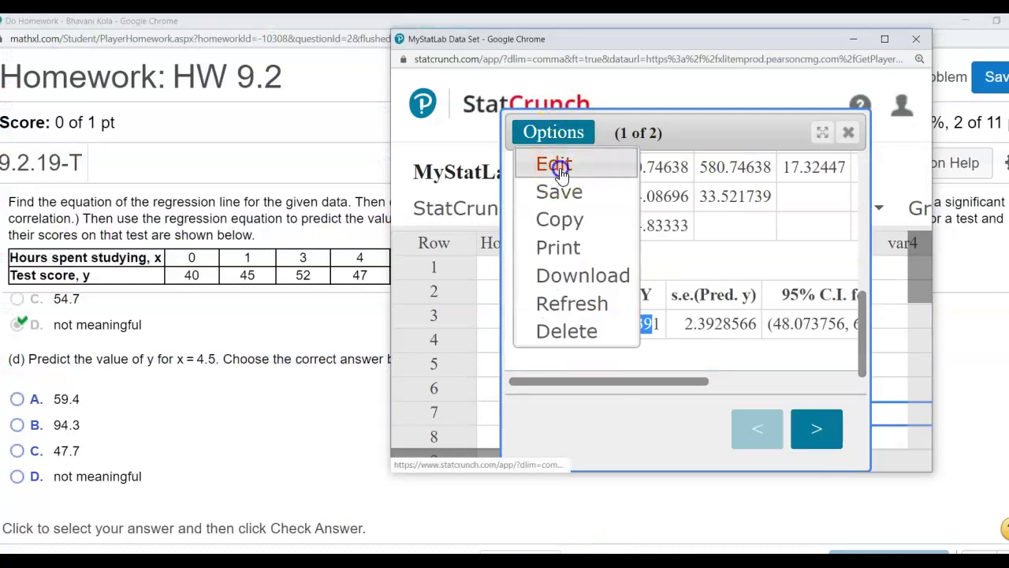
left_click(554, 163)
scroll(640, 182, "down", 3)
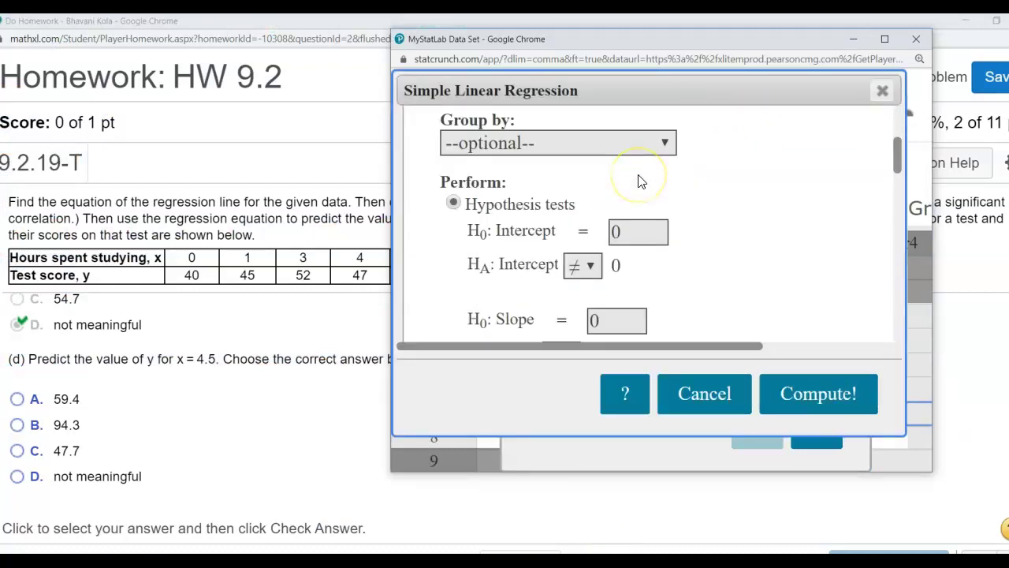
scroll(640, 181, "down", 4)
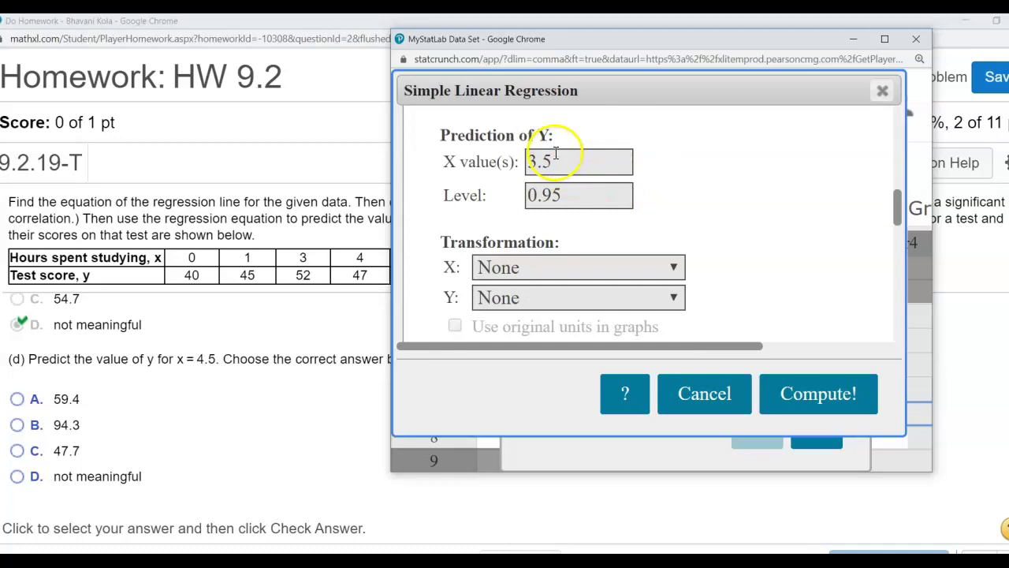
left_click(556, 155)
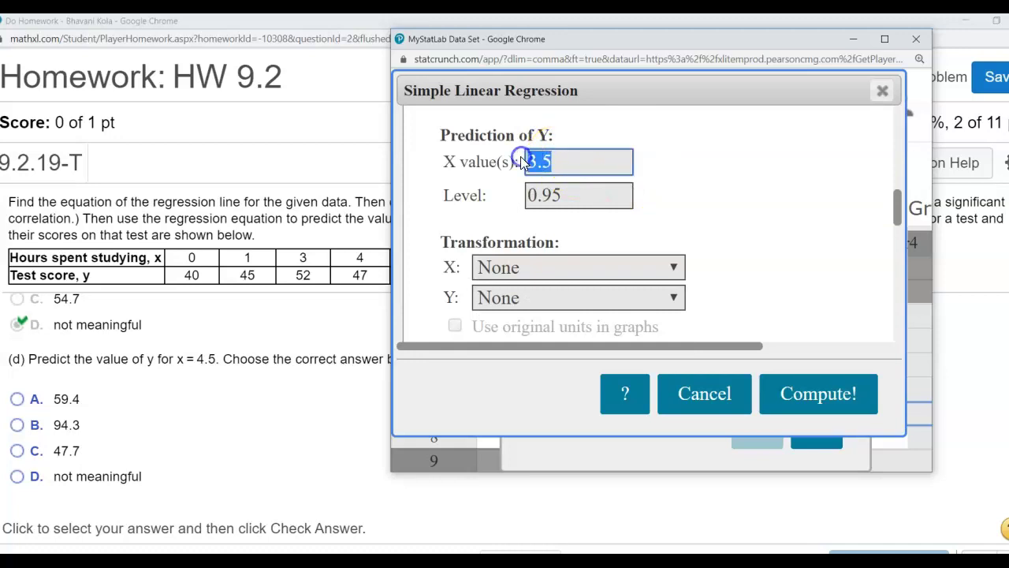
type("4.")
- Compute the regression and highlight the predicted Y for x = 4.5 in the predicted values table
left_click(815, 394)
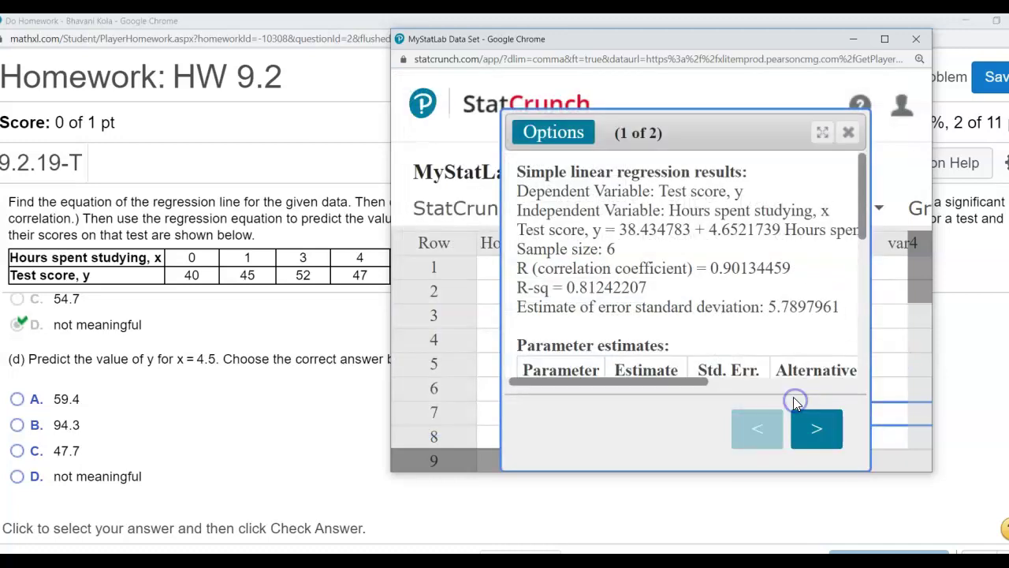
scroll(733, 276, "down", 5)
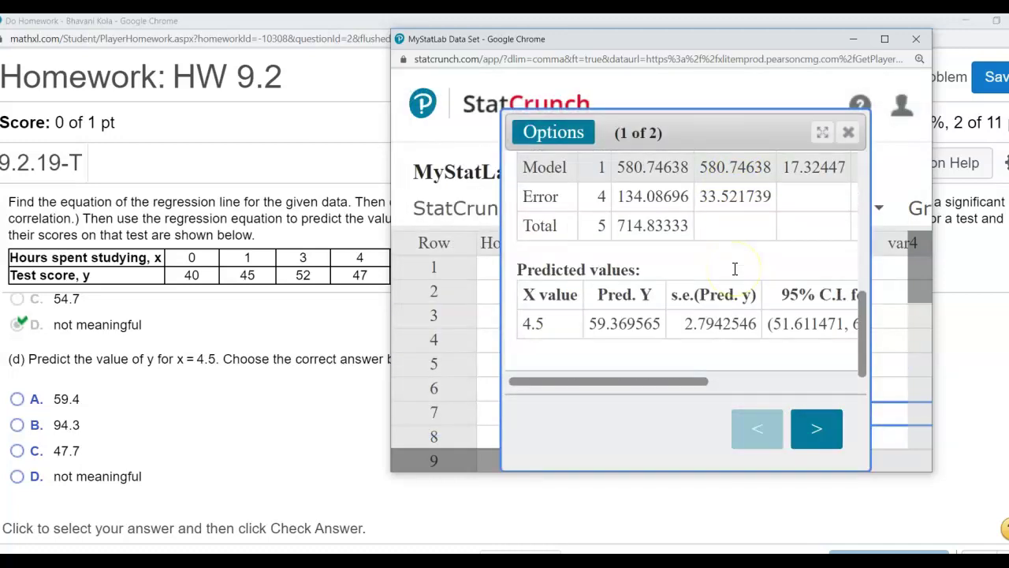
left_click(591, 323)
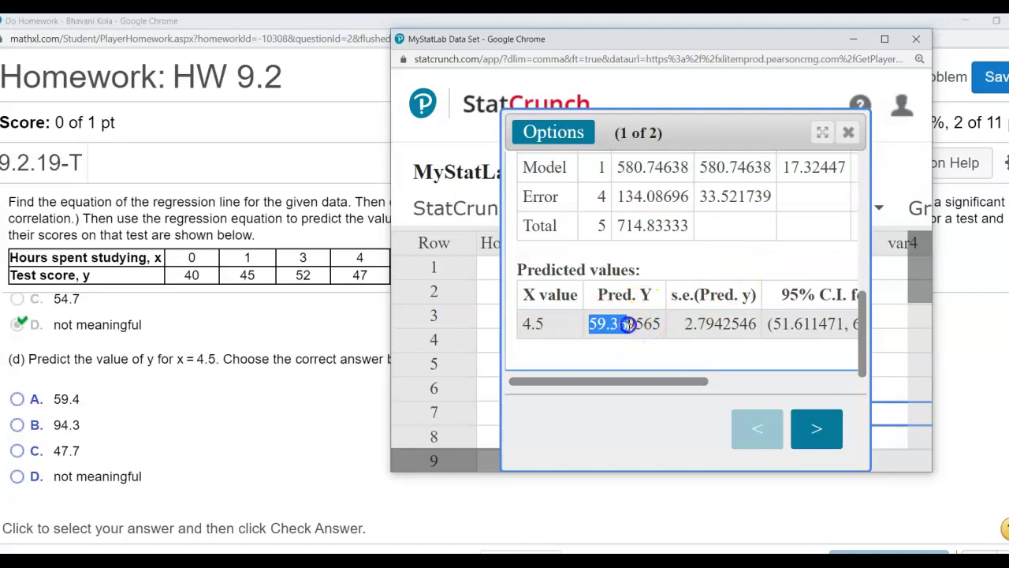
- Answer part (d) with choice A, 59.4, check the answer, and close the feedback while staying on this question
left_click(17, 399)
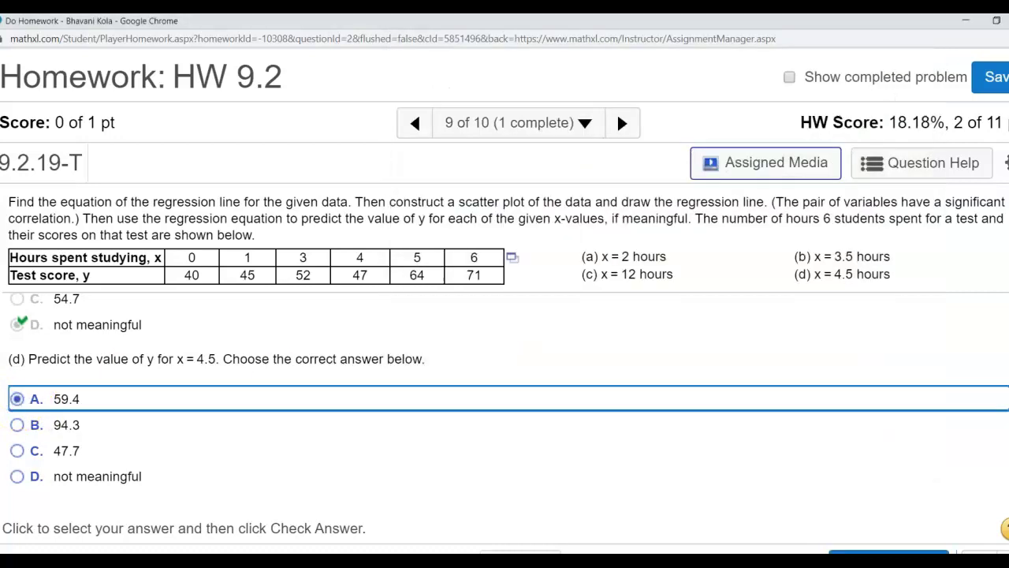
left_click(889, 553)
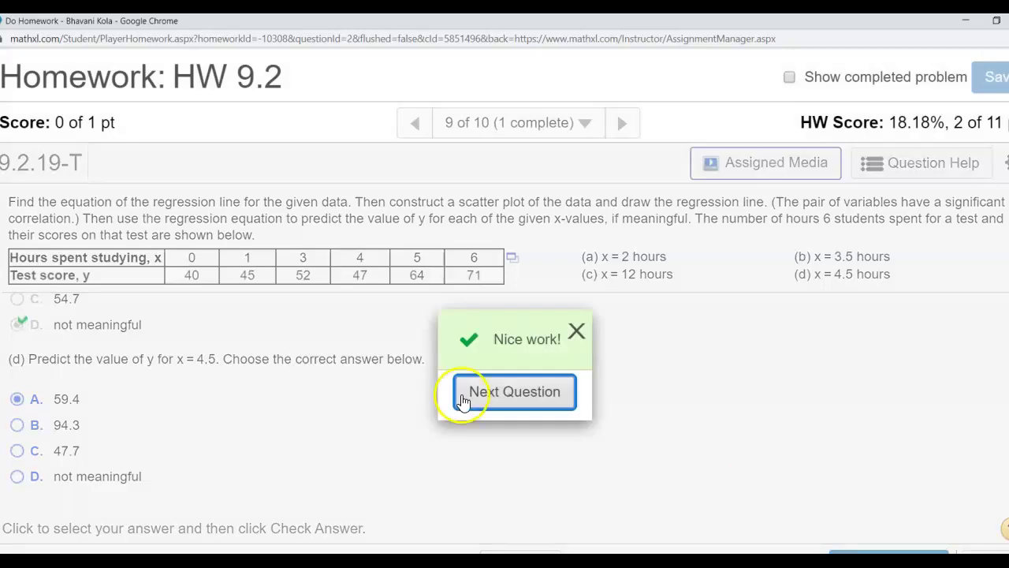
left_click(580, 331)
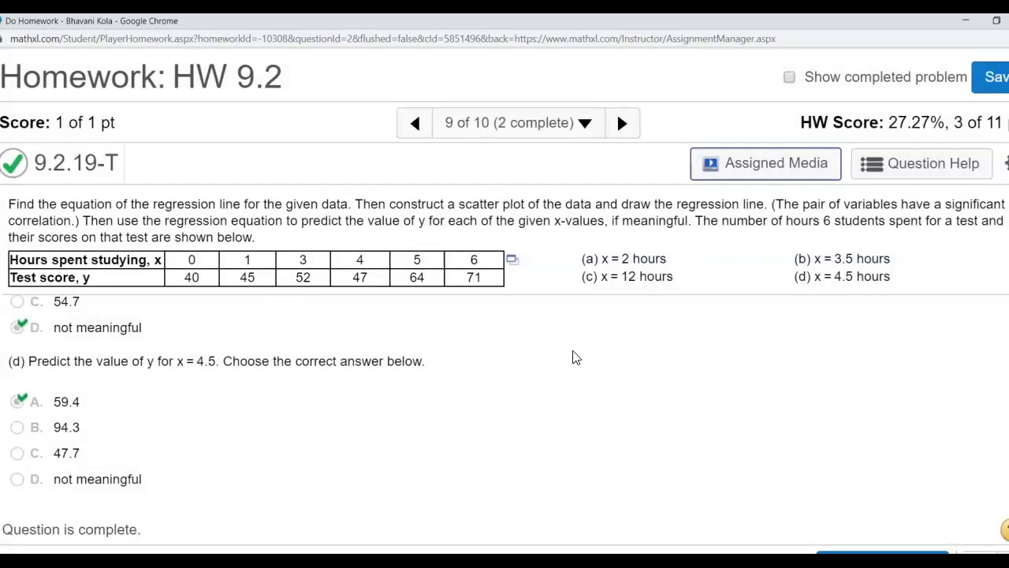